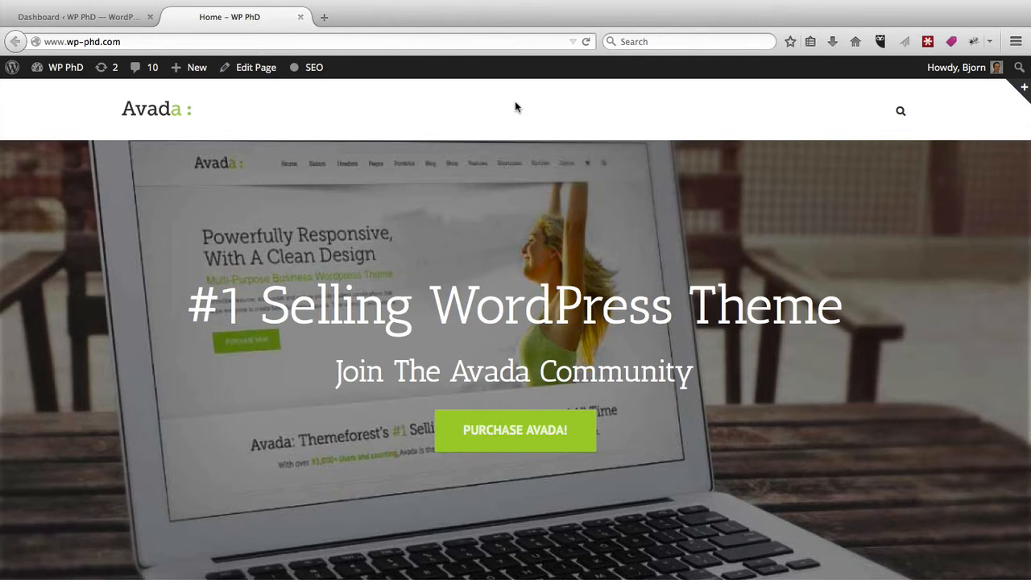
# Return to the site's admin dashboard and open the navigation menus editor
pyautogui.click(85, 18)
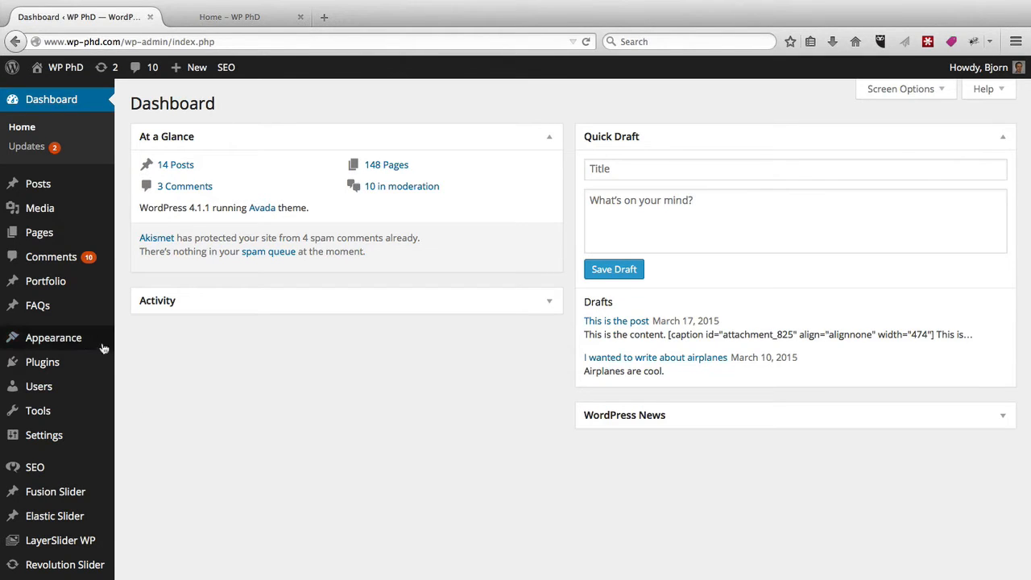
pyautogui.moveTo(68, 340)
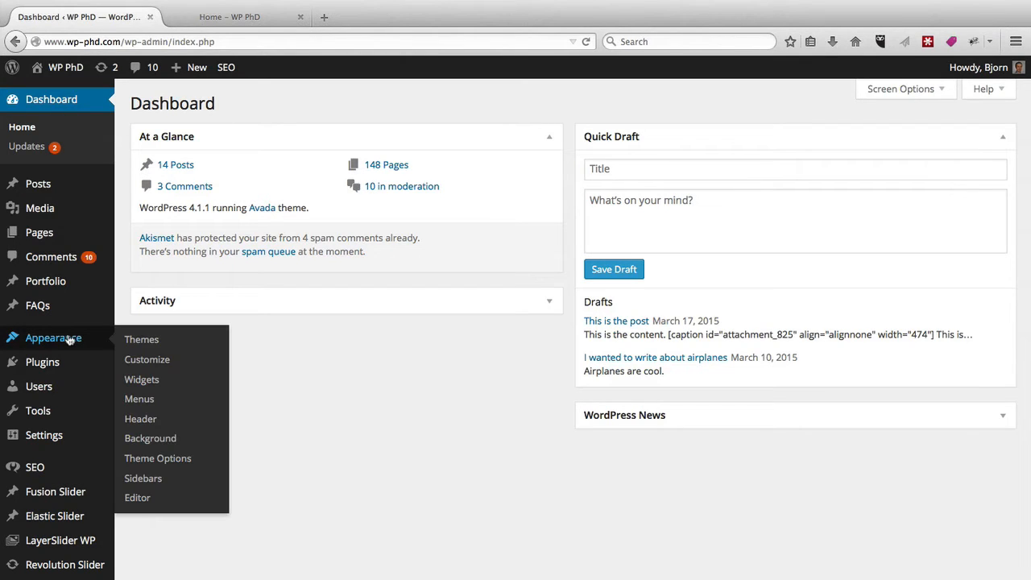
pyautogui.click(143, 400)
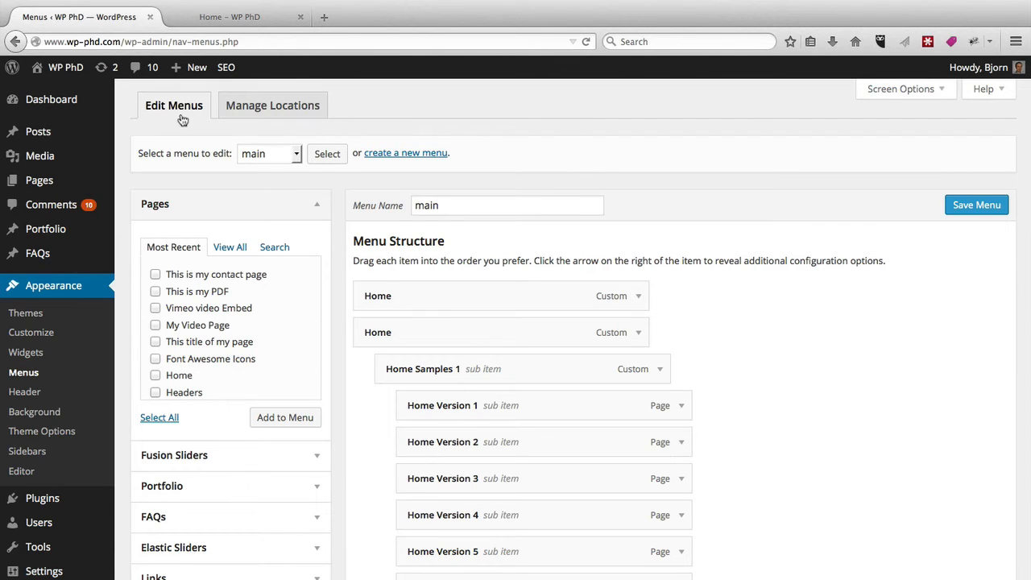
# Look over the types of content that can be added to the main menu, collapsing the Pages section
pyautogui.scroll(-1, 330, 200)
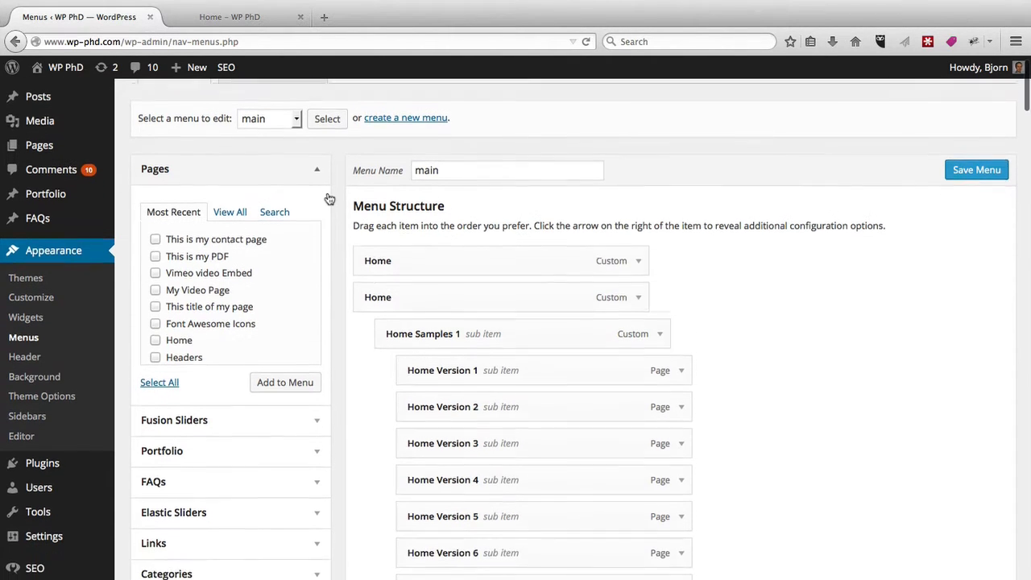
pyautogui.click(317, 164)
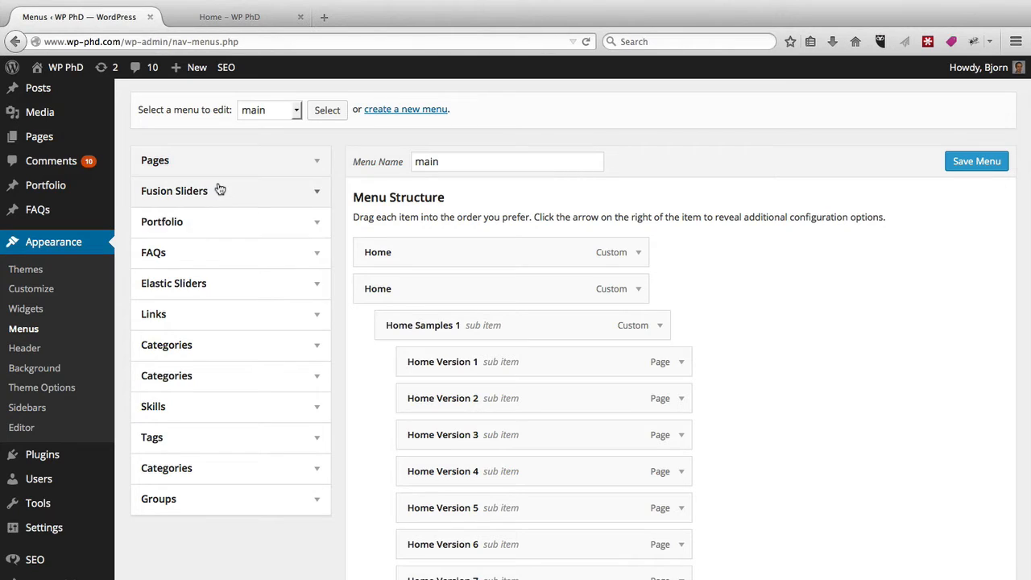
pyautogui.click(312, 168)
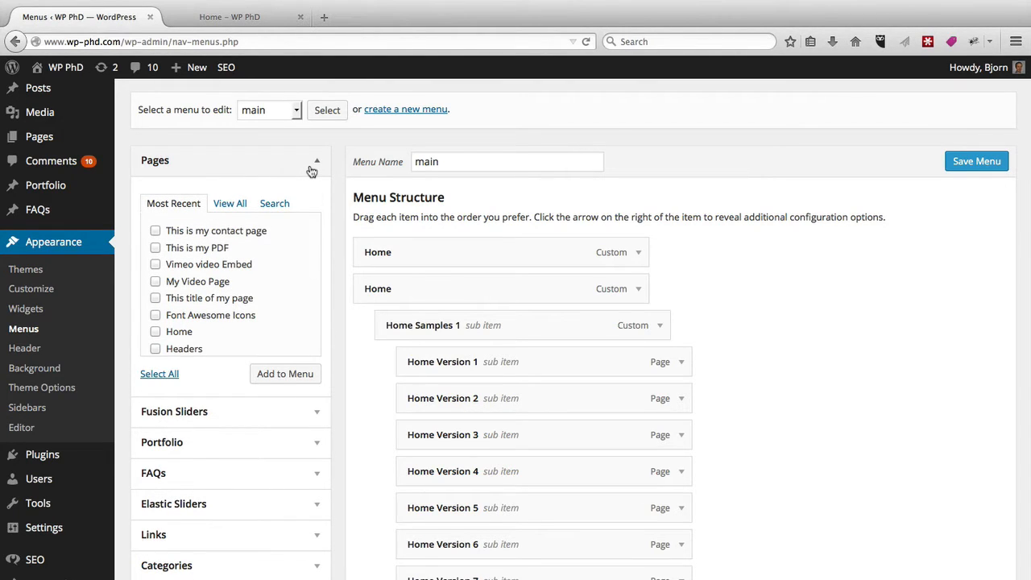
pyautogui.click(312, 168)
pyautogui.scroll(2, 334, 152)
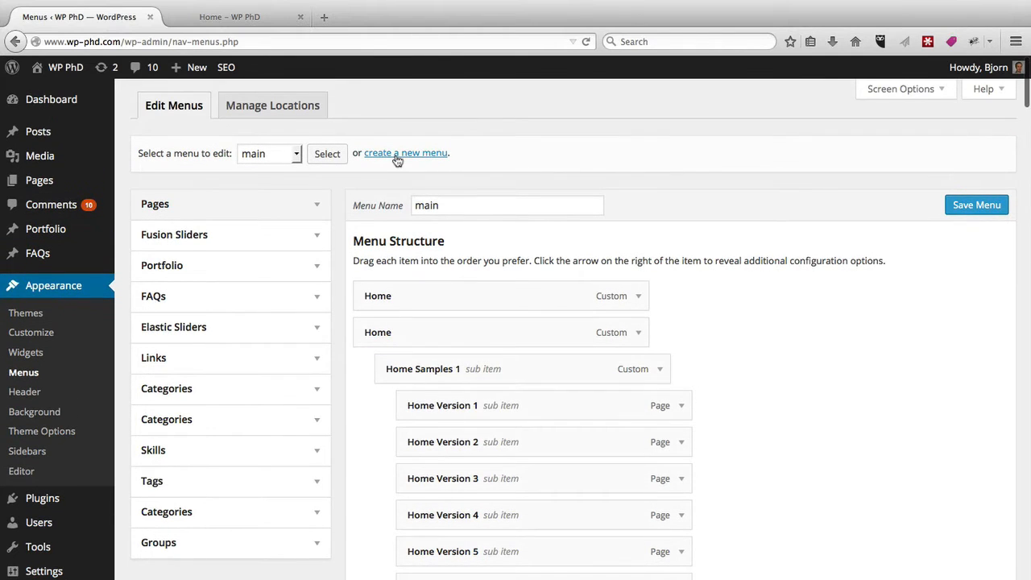
# Create a new menu named Top Navigation
pyautogui.click(397, 156)
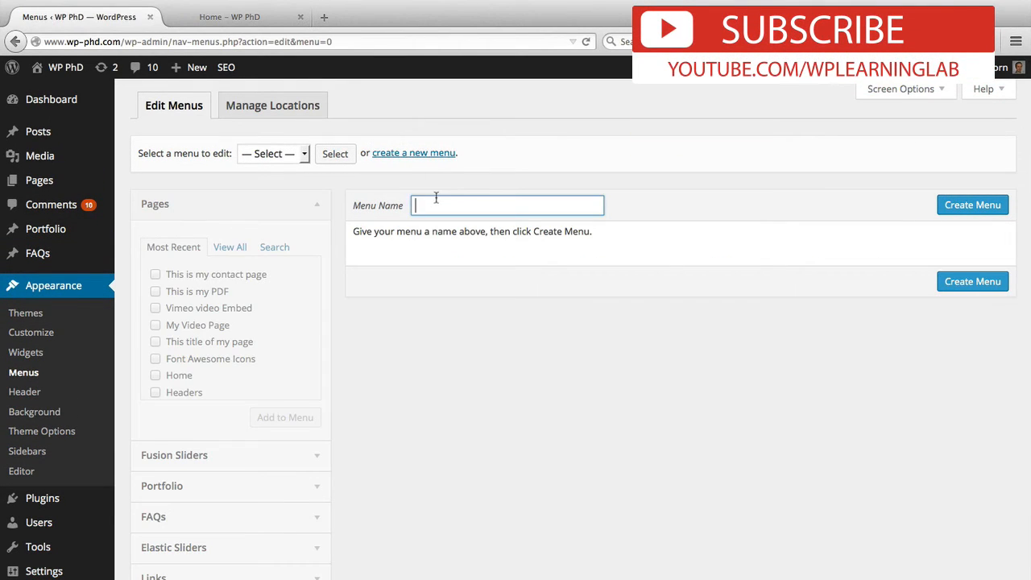
pyautogui.write('Top Navig')
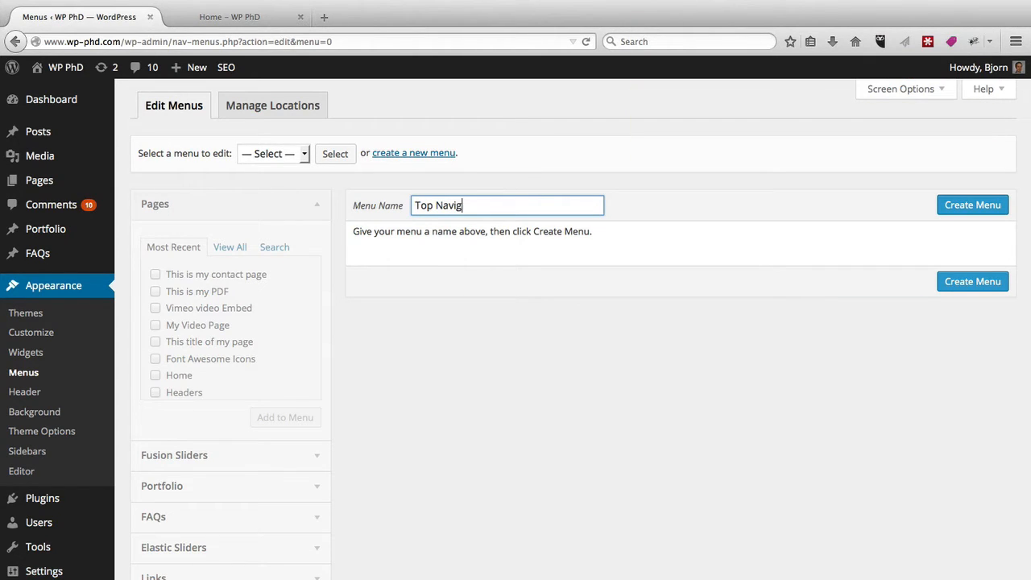
pyautogui.write('ation')
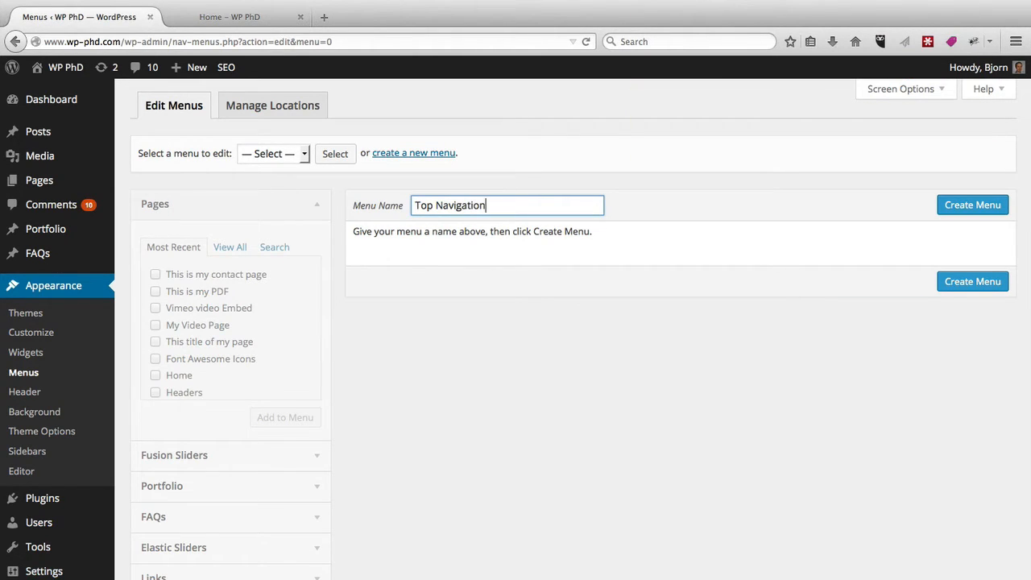
pyautogui.click(958, 215)
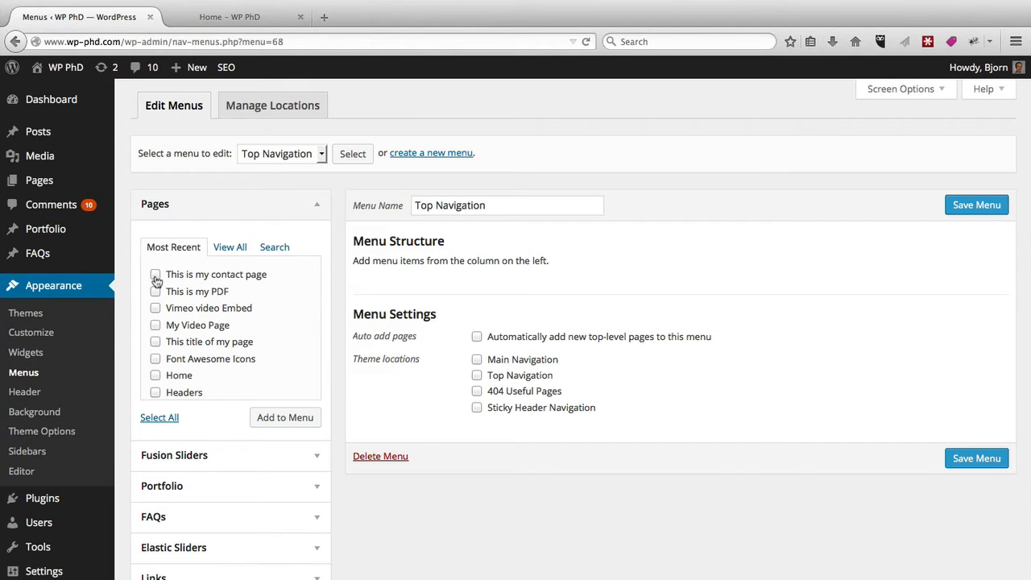
# Look through the page lists and add the Home page to the Top Navigation menu
pyautogui.click(230, 250)
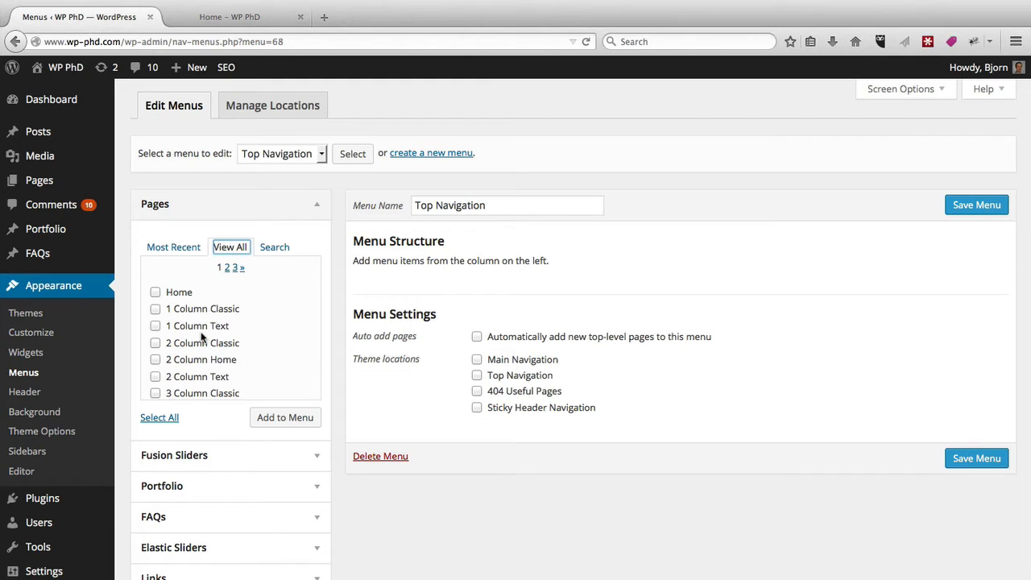
pyautogui.click(270, 252)
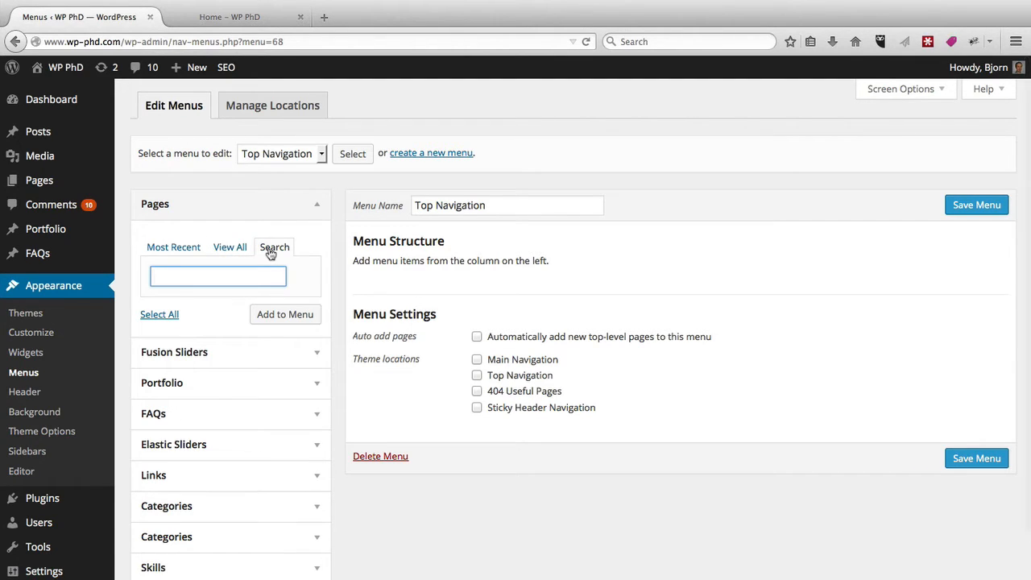
pyautogui.click(184, 251)
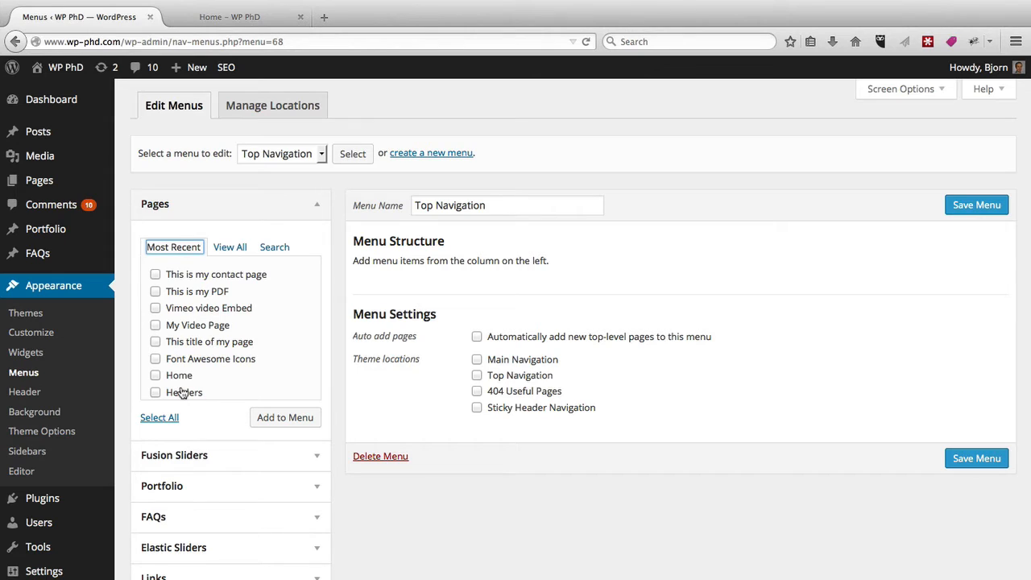
pyautogui.click(155, 375)
pyautogui.click(268, 420)
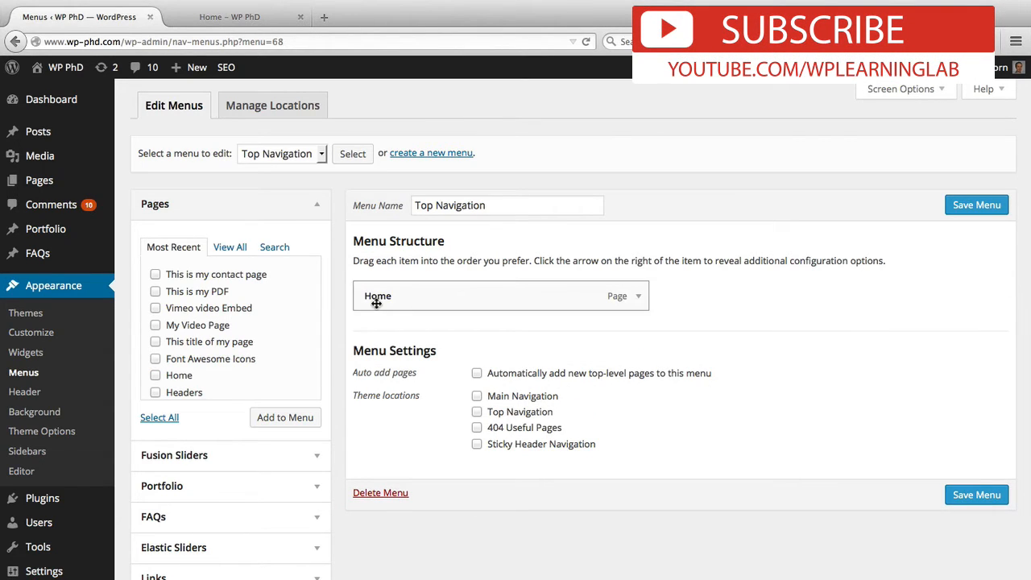
# Set the Home menu item's title attribute to Home and collapse its settings
pyautogui.click(639, 298)
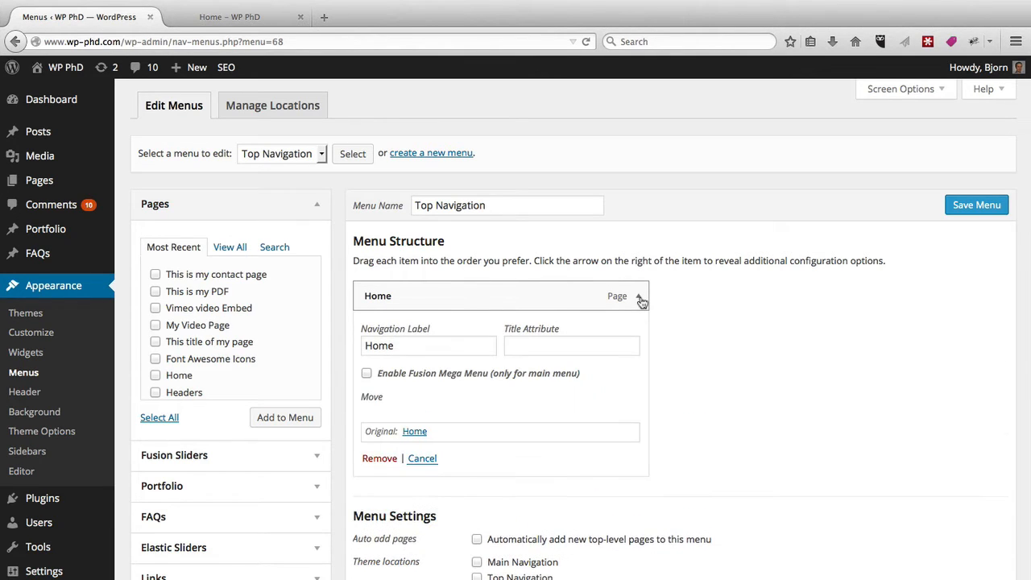
pyautogui.doubleClick(379, 345)
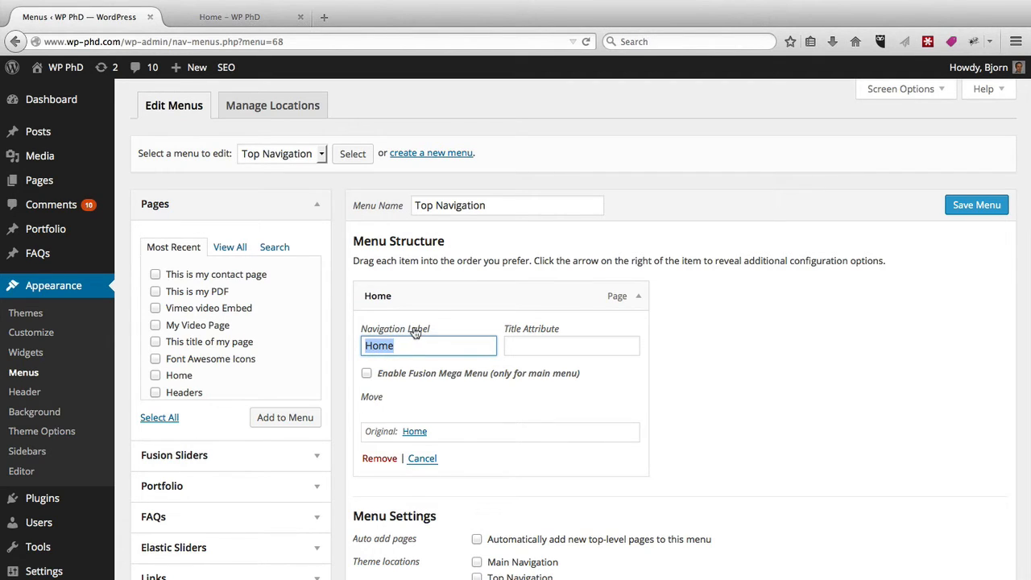
pyautogui.click(439, 331)
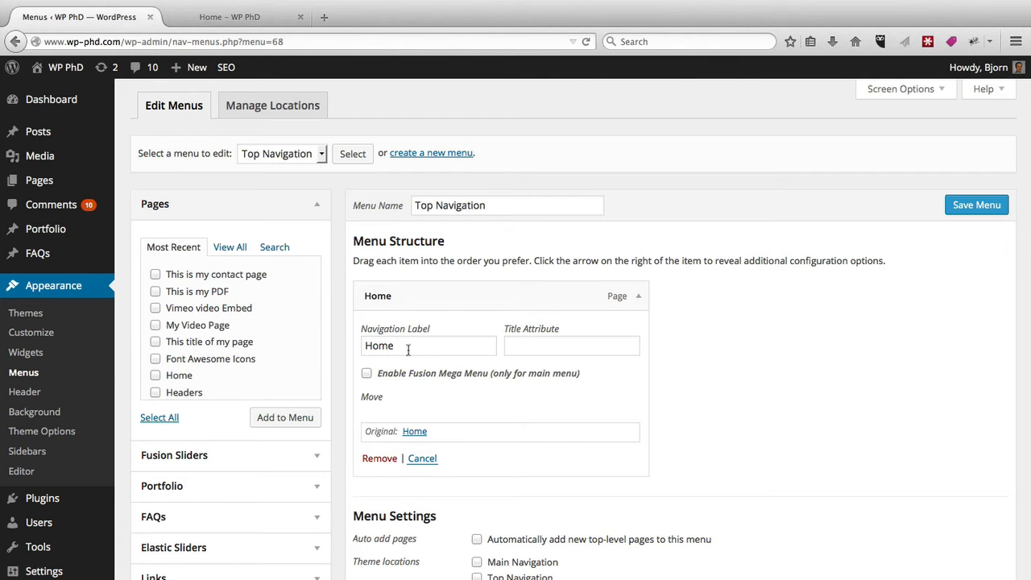
pyautogui.click(412, 347)
pyautogui.click(562, 342)
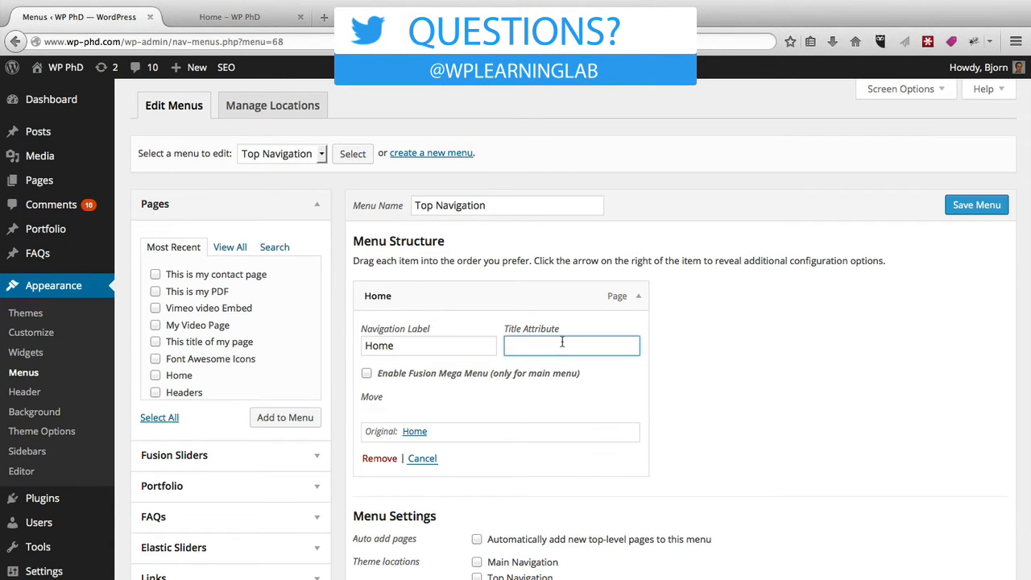
pyautogui.write('Home')
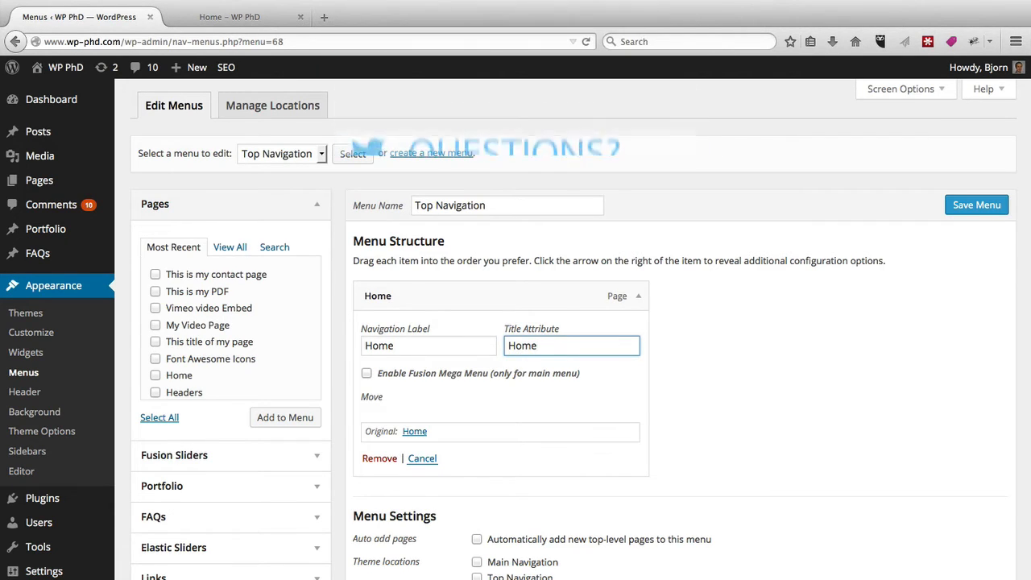
pyautogui.click(705, 405)
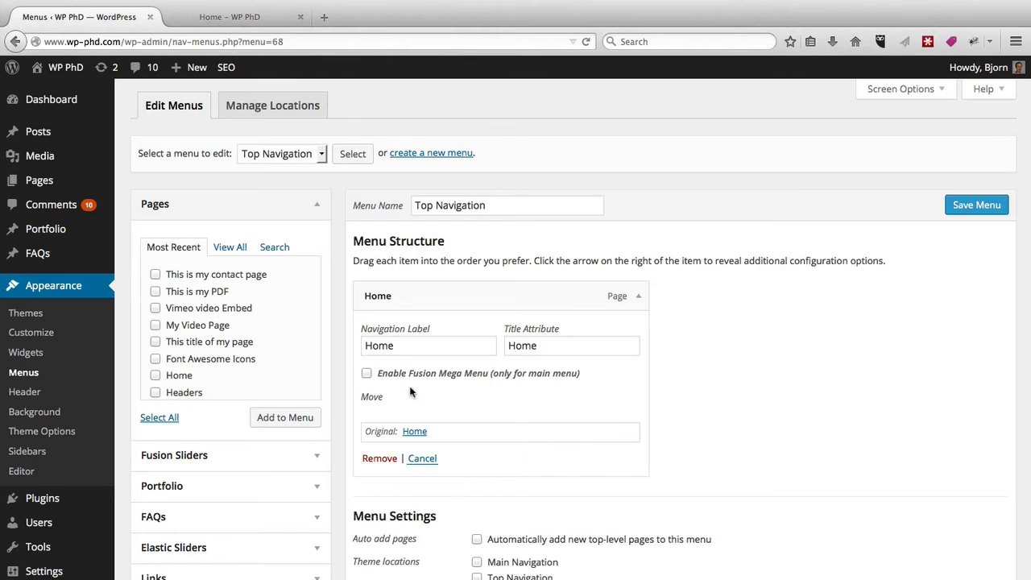
pyautogui.click(637, 298)
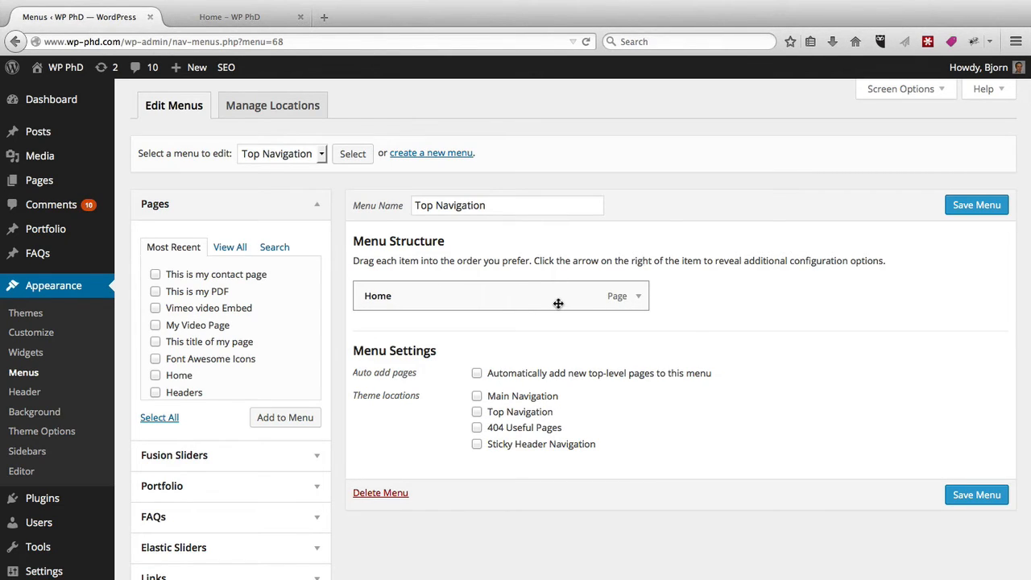
pyautogui.scroll(-3, 272, 534)
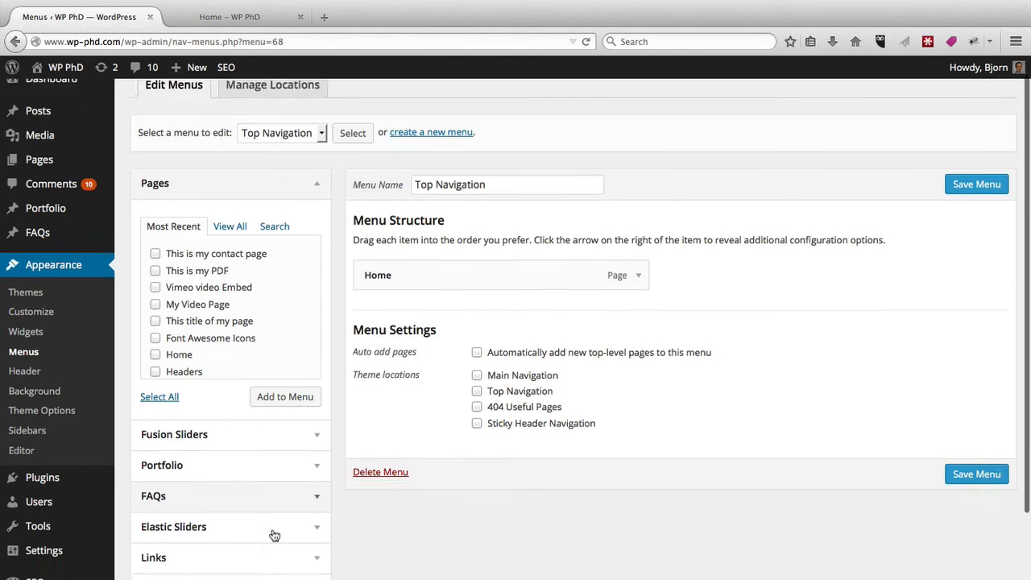
pyautogui.scroll(1, 318, 472)
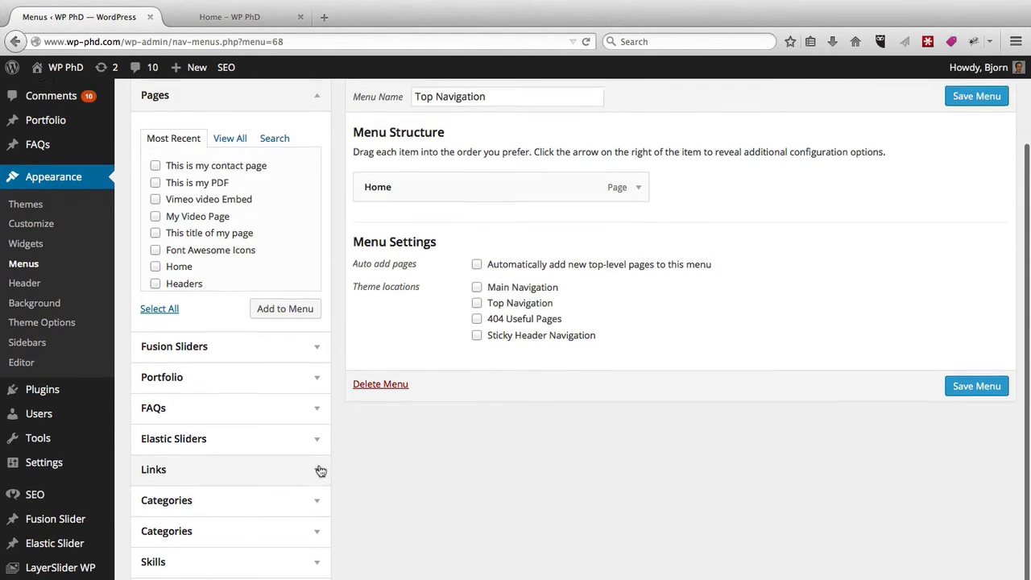
pyautogui.click(317, 103)
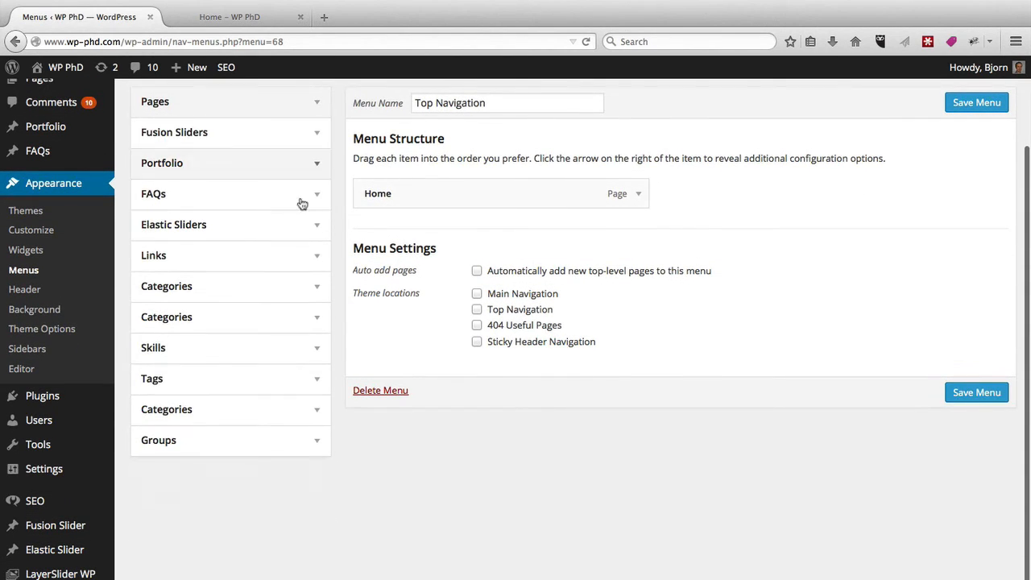
pyautogui.click(317, 256)
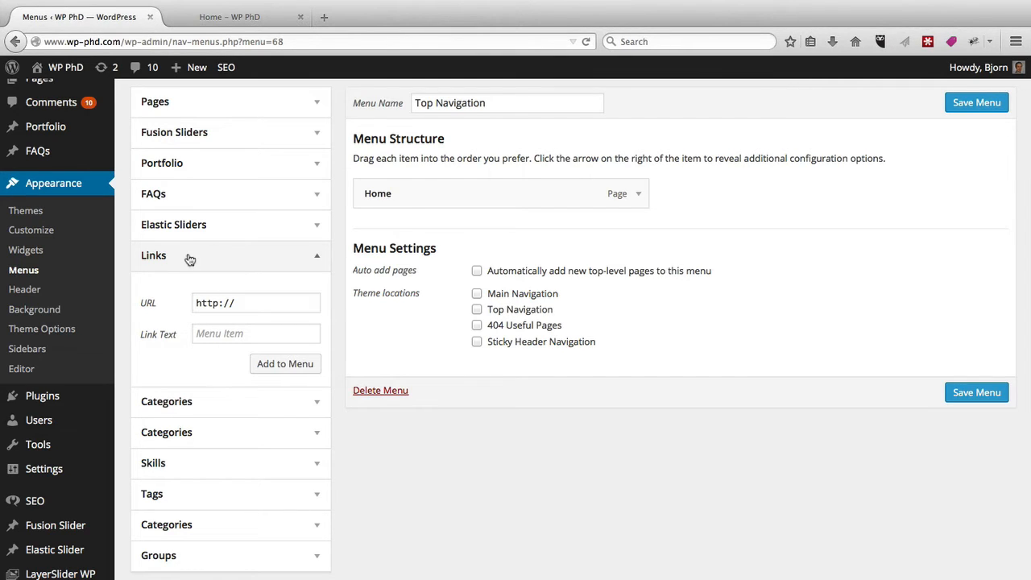
pyautogui.click(253, 301)
pyautogui.write('google')
pyautogui.write('.com')
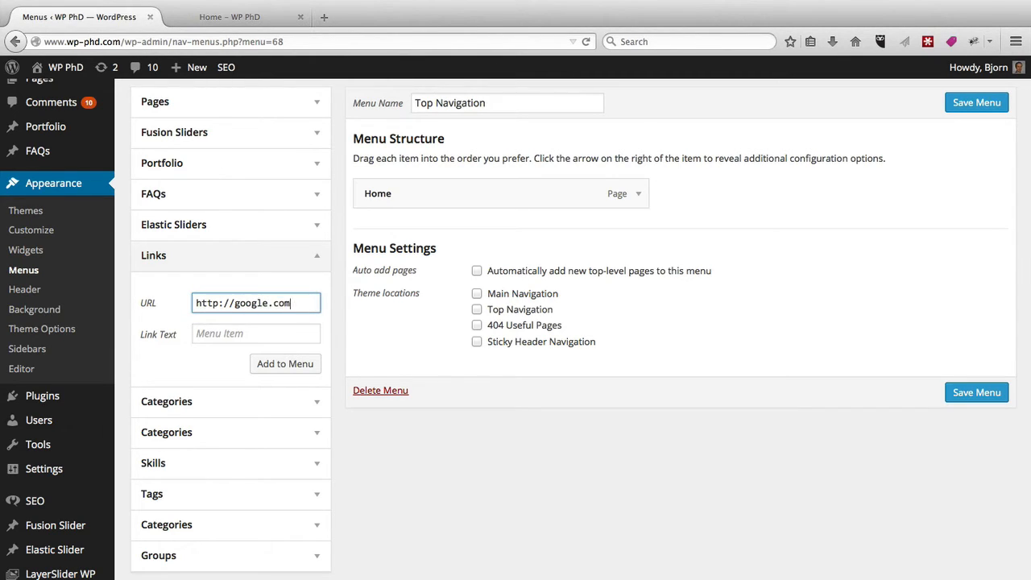
pyautogui.click(256, 334)
pyautogui.write('Google')
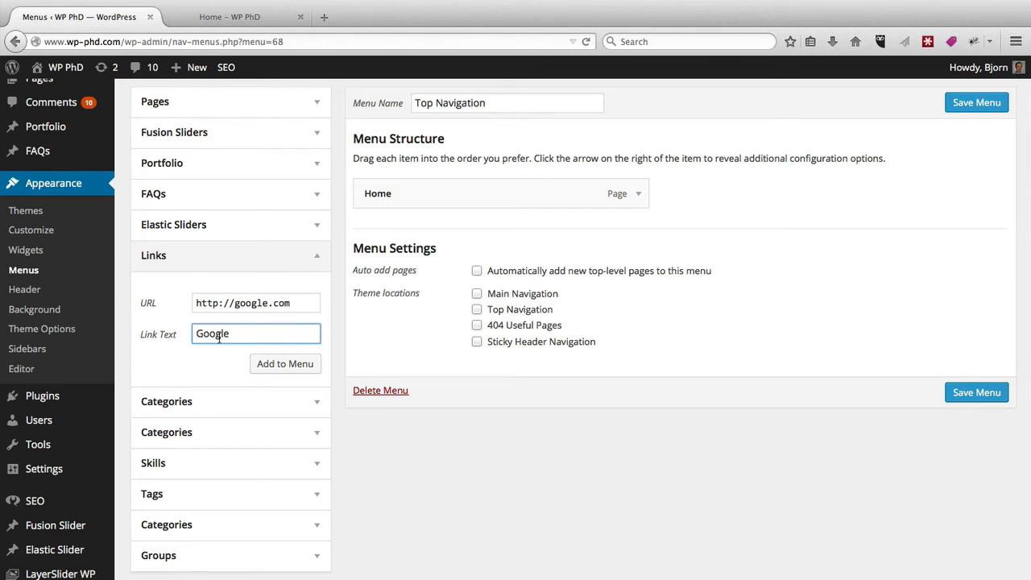
pyautogui.click(285, 366)
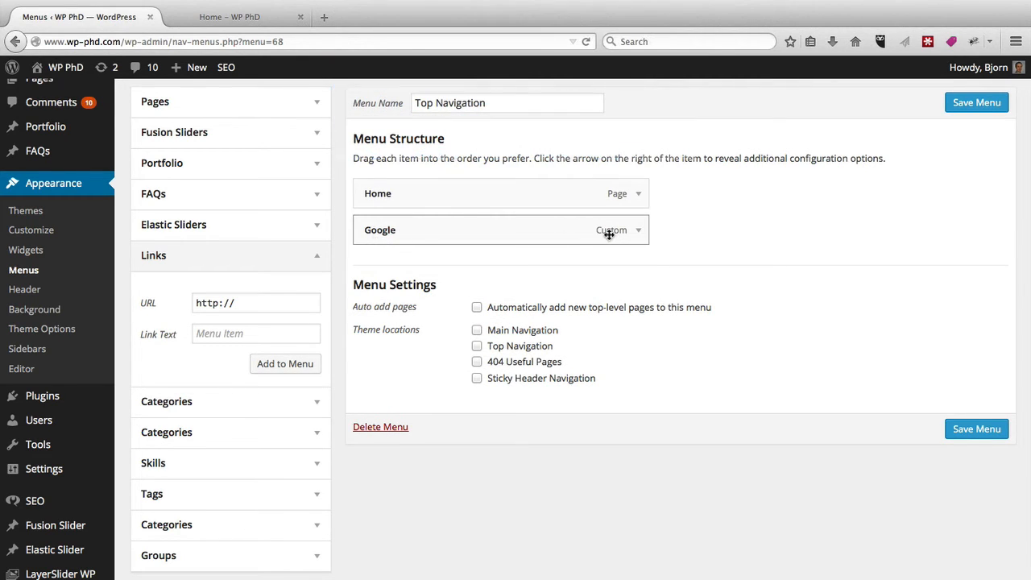
pyautogui.click(639, 232)
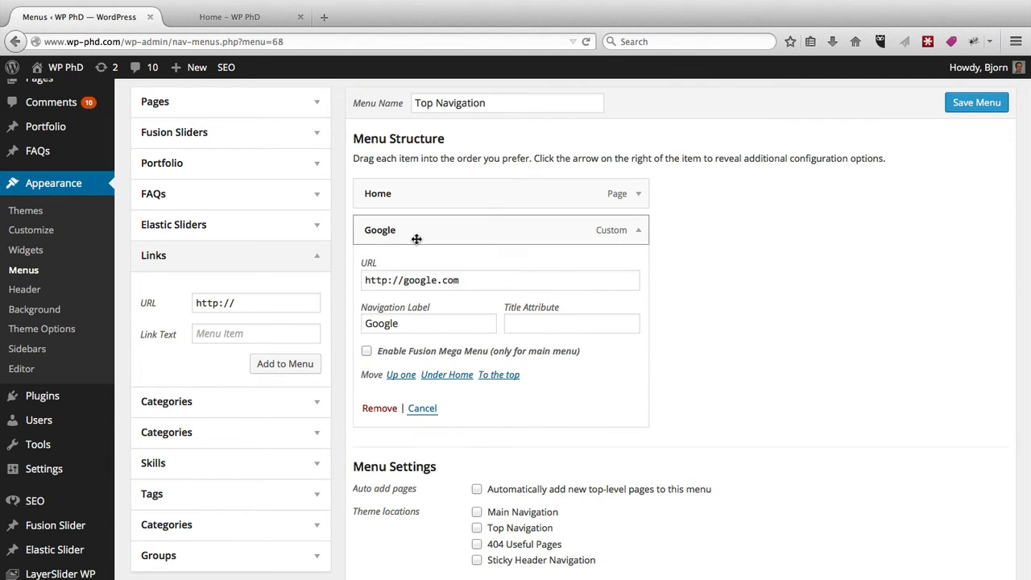
pyautogui.click(639, 231)
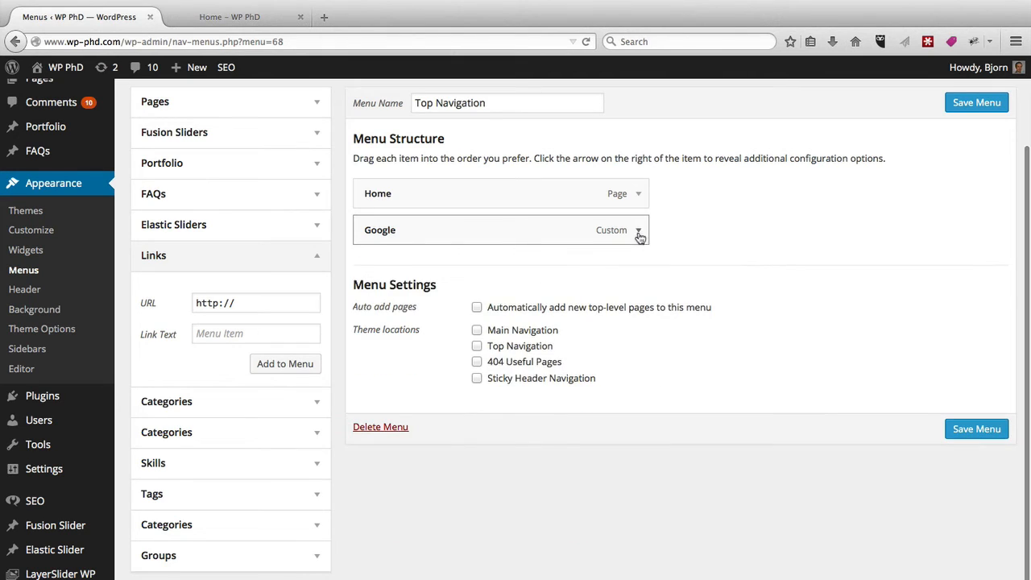
# Add the Design, Creative and Videos categories to the Top Navigation menu
pyautogui.click(315, 266)
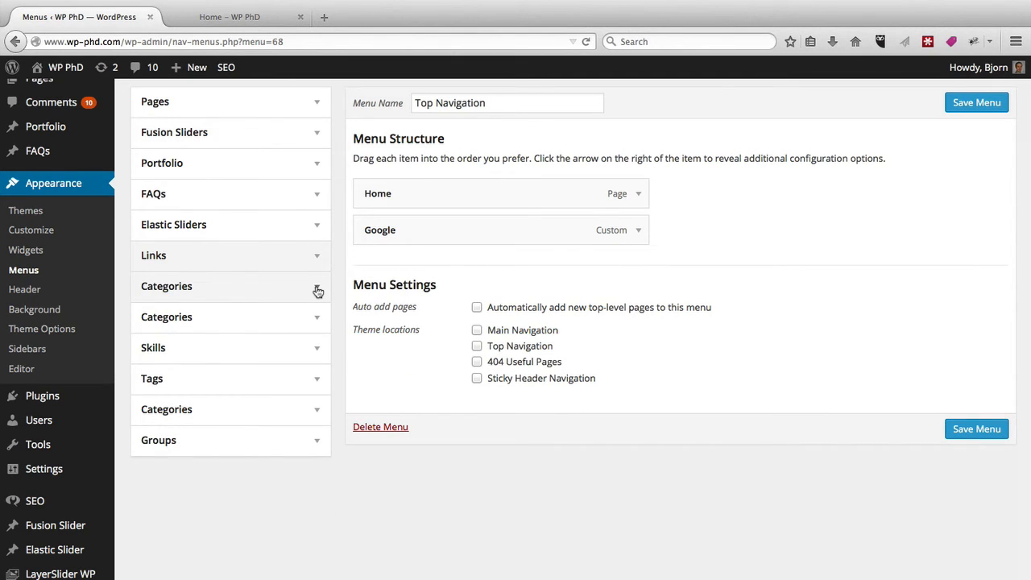
pyautogui.click(317, 288)
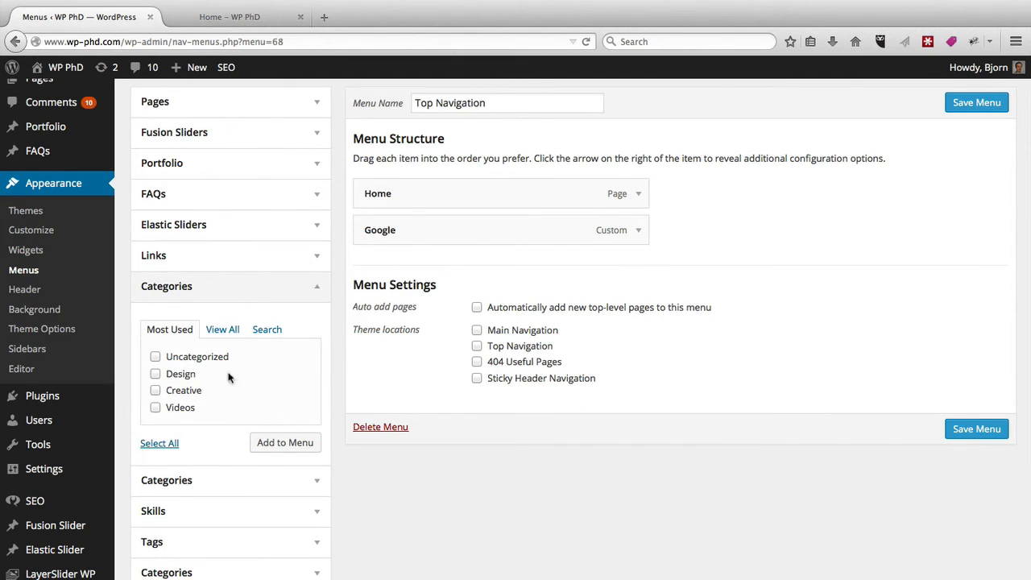
pyautogui.click(158, 377)
pyautogui.click(156, 391)
pyautogui.click(155, 408)
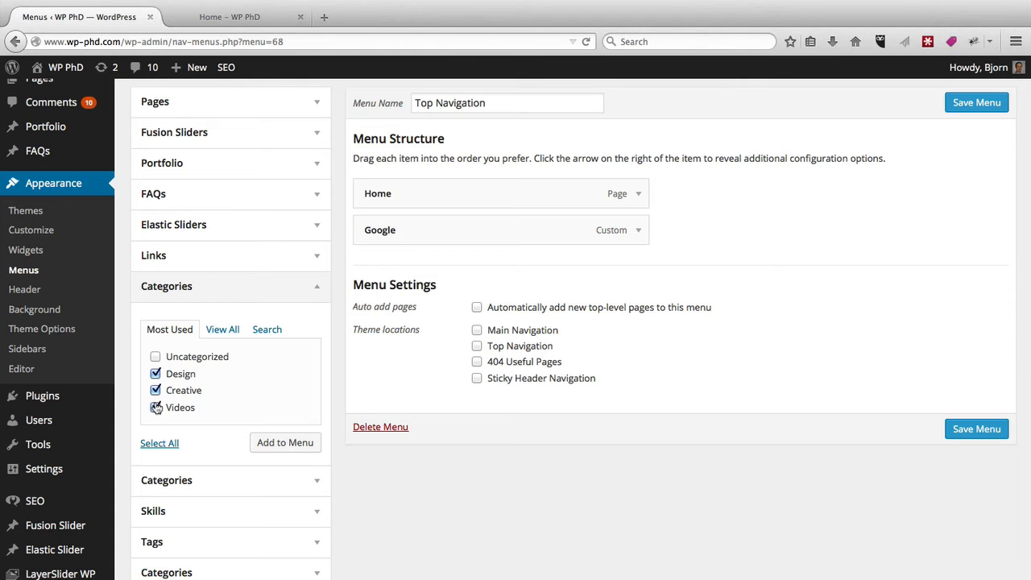
pyautogui.click(298, 445)
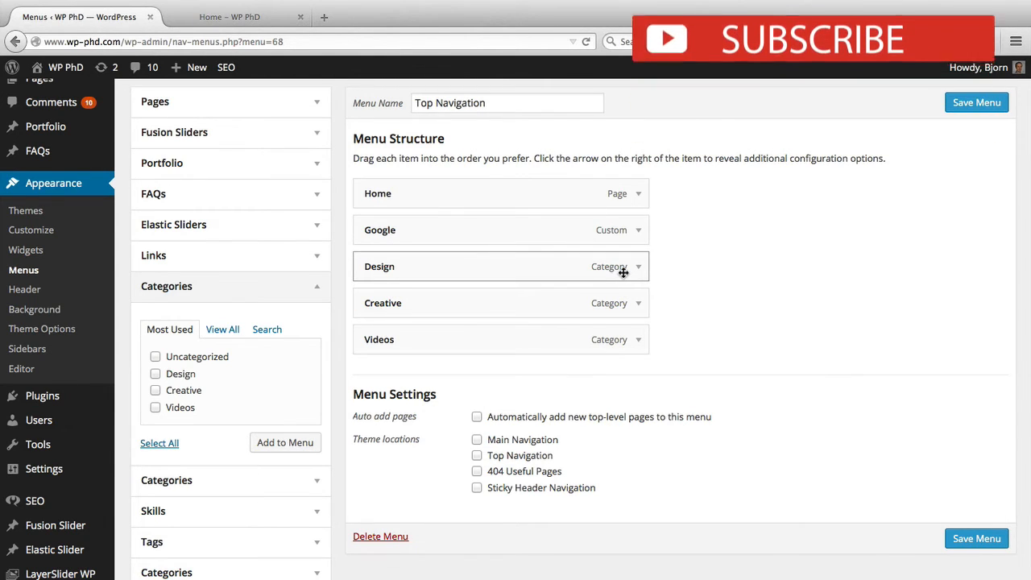
# Add a custom link with the URL # and the link text Categories to the Top Navigation menu
pyautogui.click(310, 292)
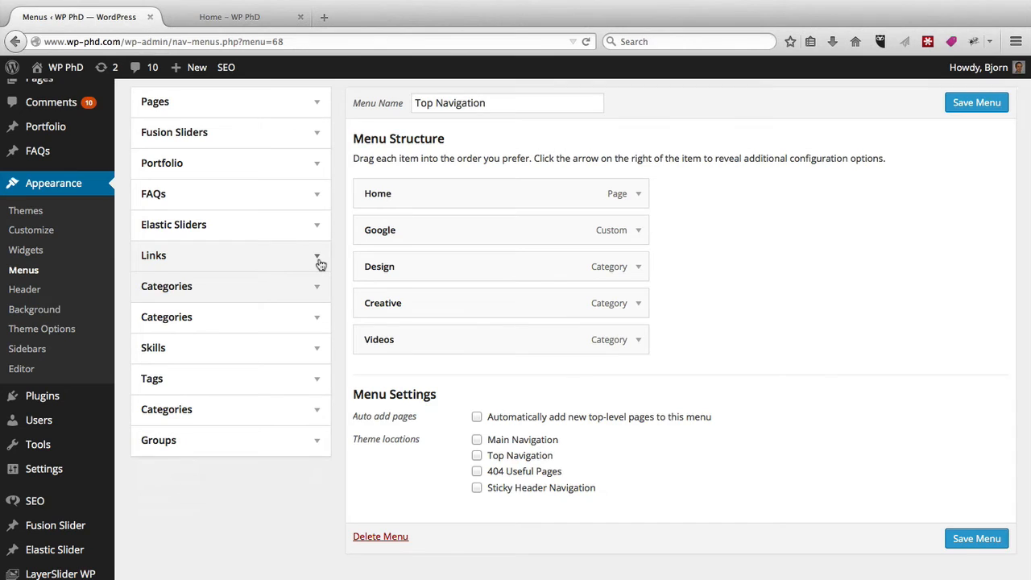
pyautogui.click(316, 256)
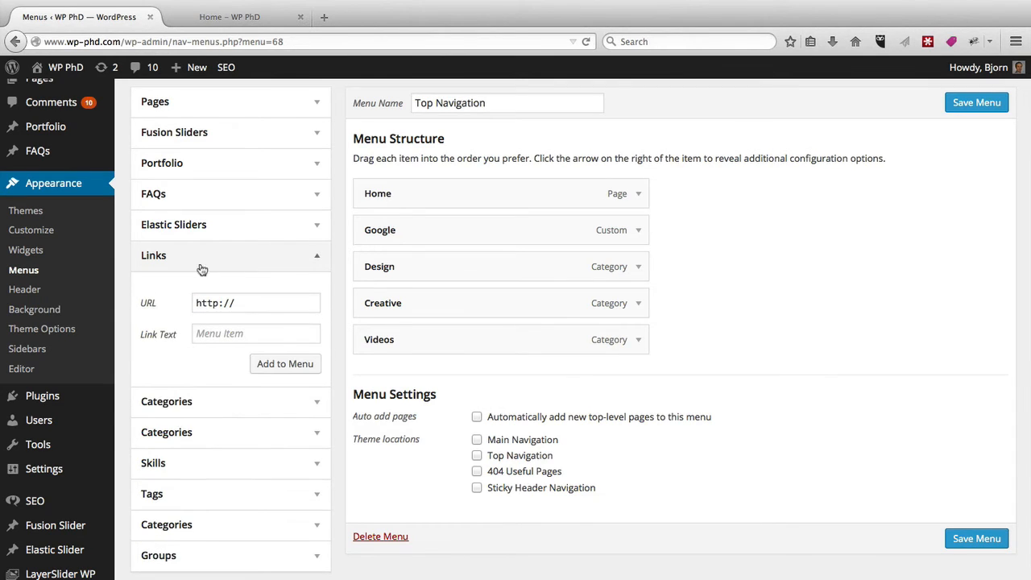
pyautogui.moveTo(242, 301); pyautogui.dragTo(167, 302)
pyautogui.write('#')
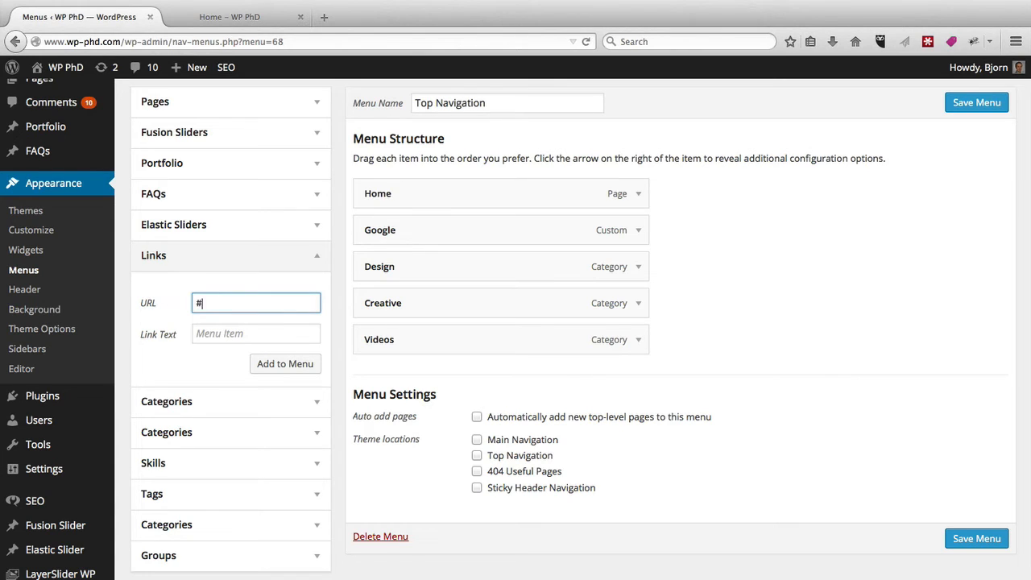
pyautogui.click(209, 333)
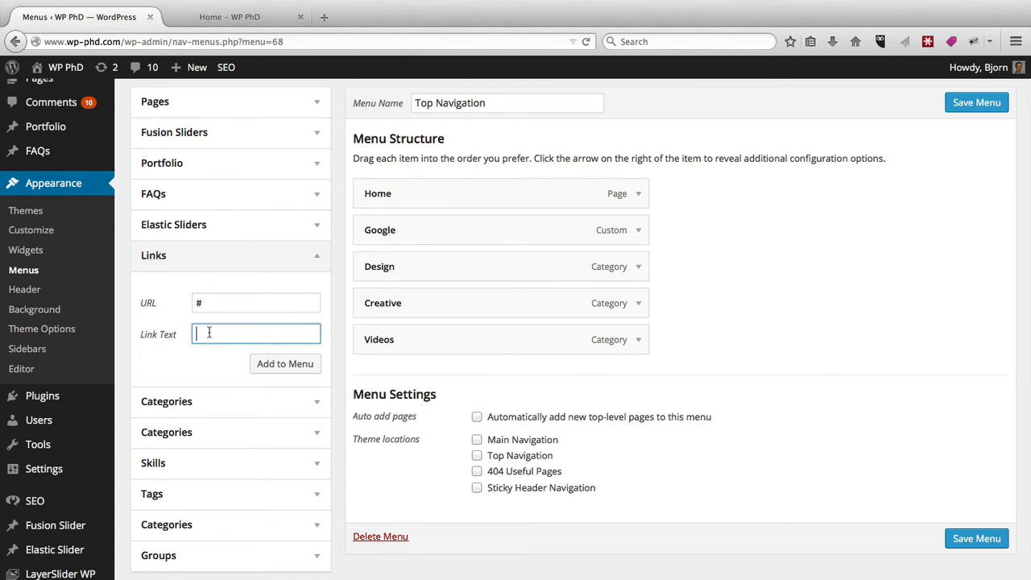
pyautogui.write('Categories')
pyautogui.click(281, 370)
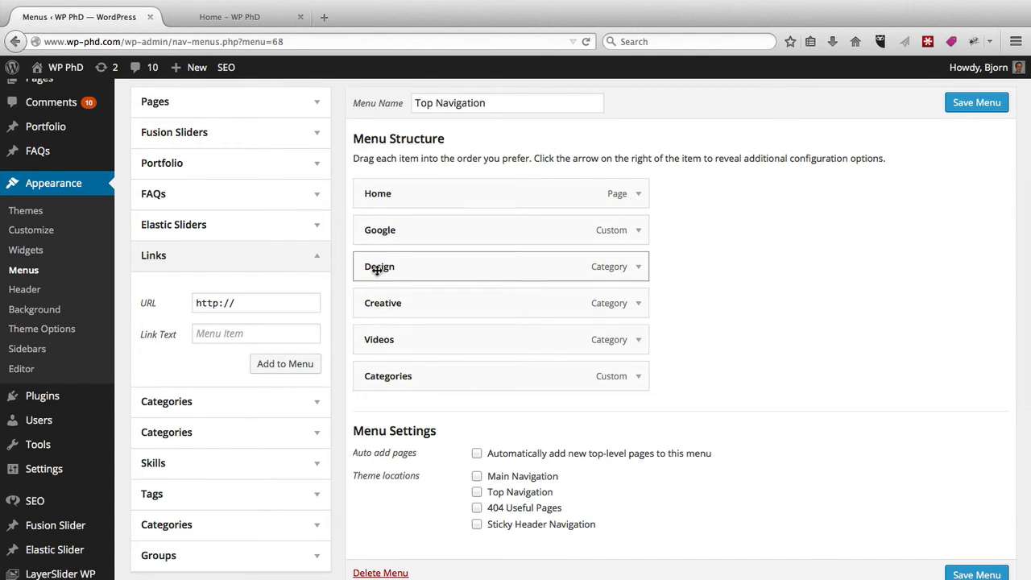
# Nest the Design, Creative and Videos items as sub items under Categories and save the menu
pyautogui.moveTo(377, 271); pyautogui.dragTo(414, 385)
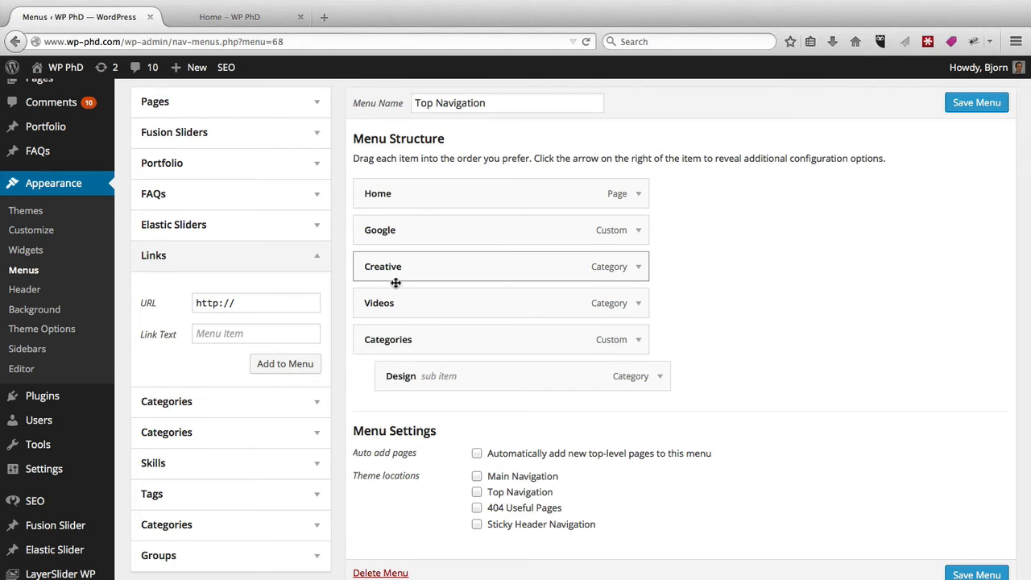
pyautogui.moveTo(398, 278); pyautogui.dragTo(421, 384)
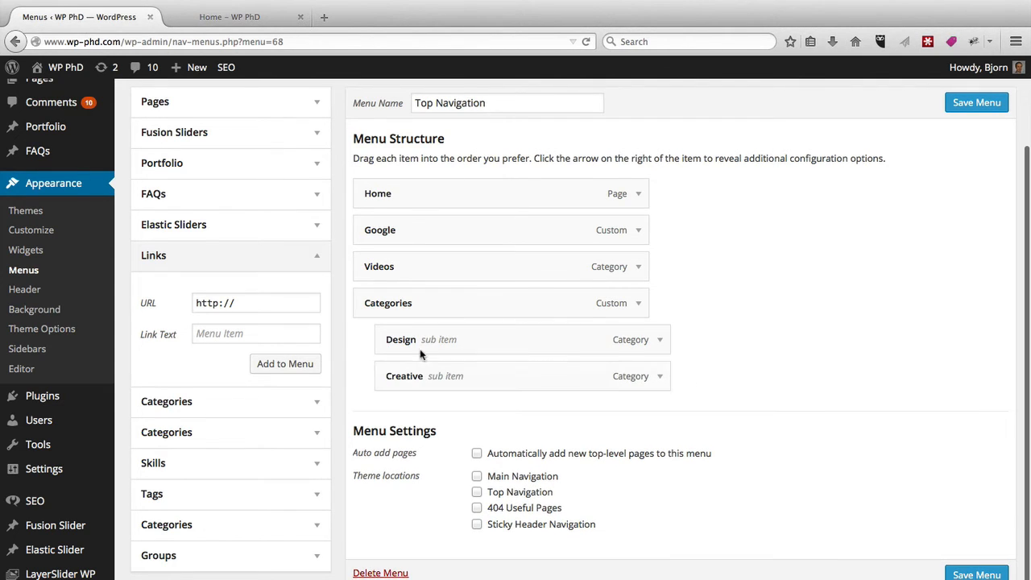
pyautogui.moveTo(398, 271); pyautogui.dragTo(428, 385)
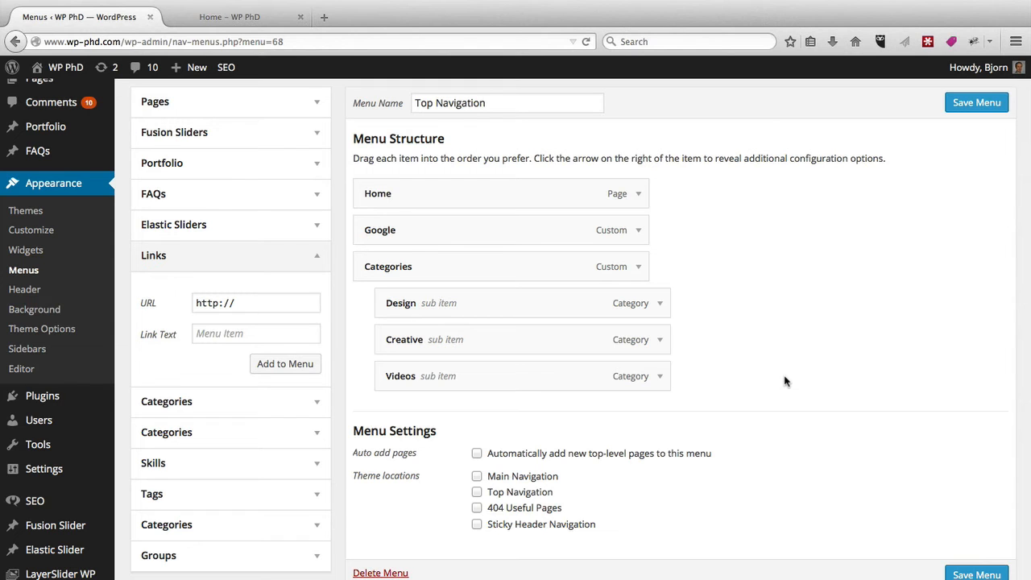
pyautogui.scroll(2, 785, 381)
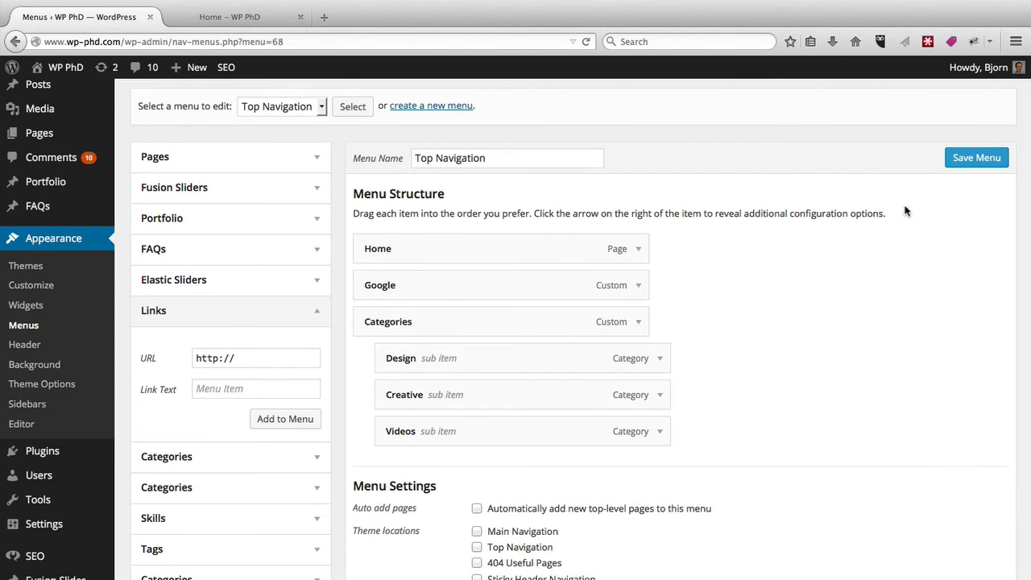
pyautogui.click(974, 161)
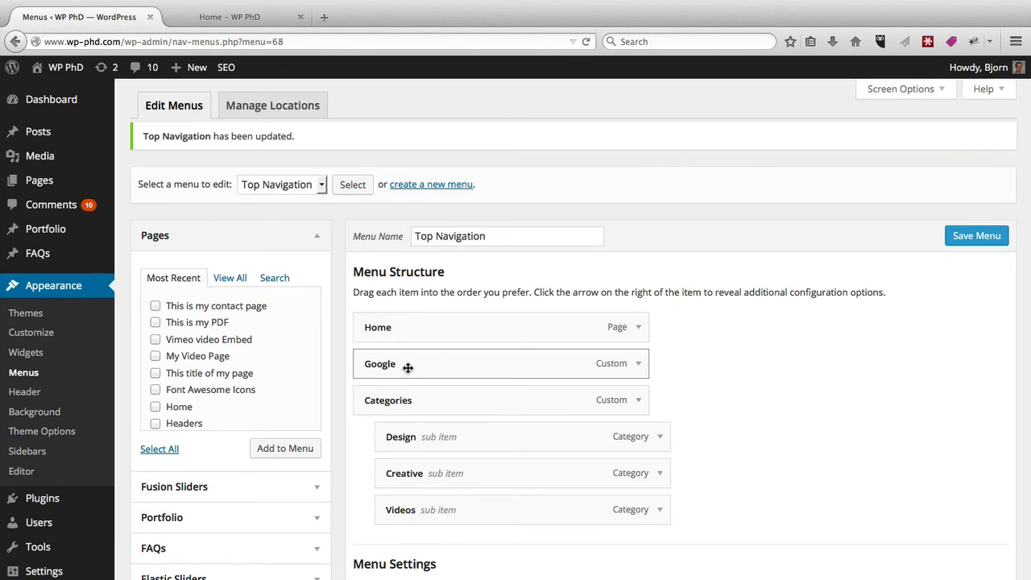
# Assign the Top Navigation menu to the theme's Top Navigation location and save the location changes
pyautogui.click(304, 111)
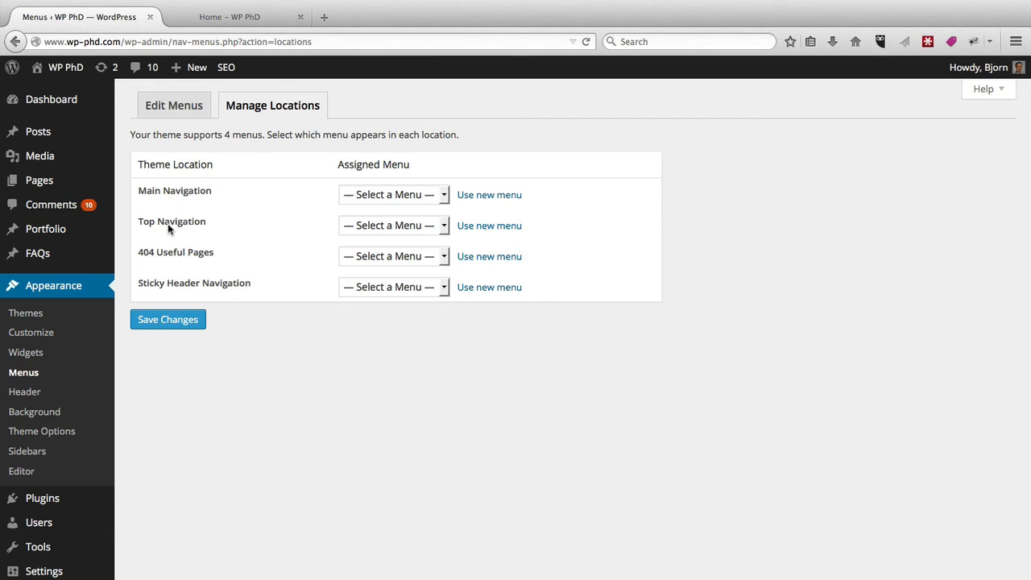
pyautogui.click(387, 230)
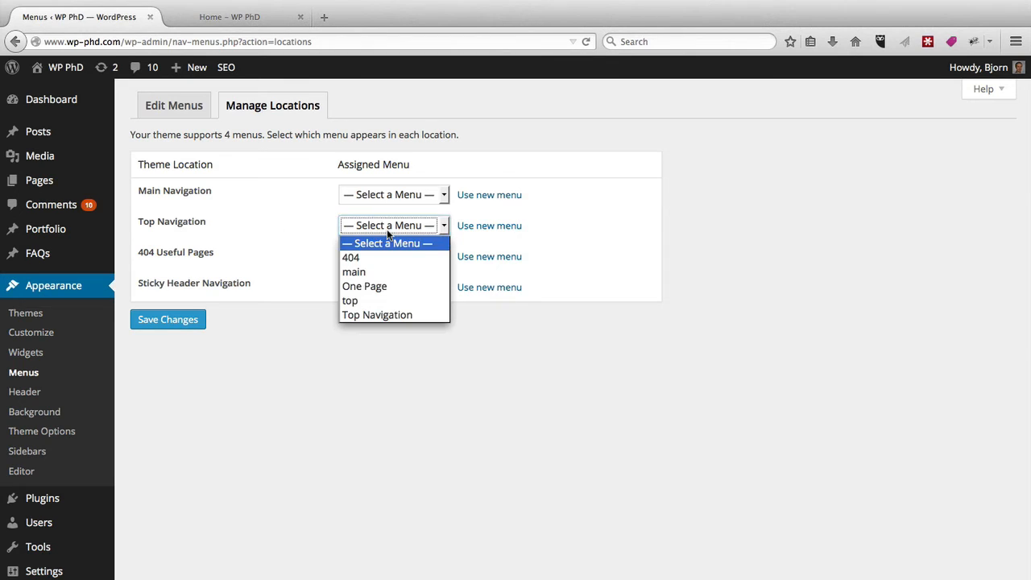
pyautogui.click(350, 315)
pyautogui.click(278, 325)
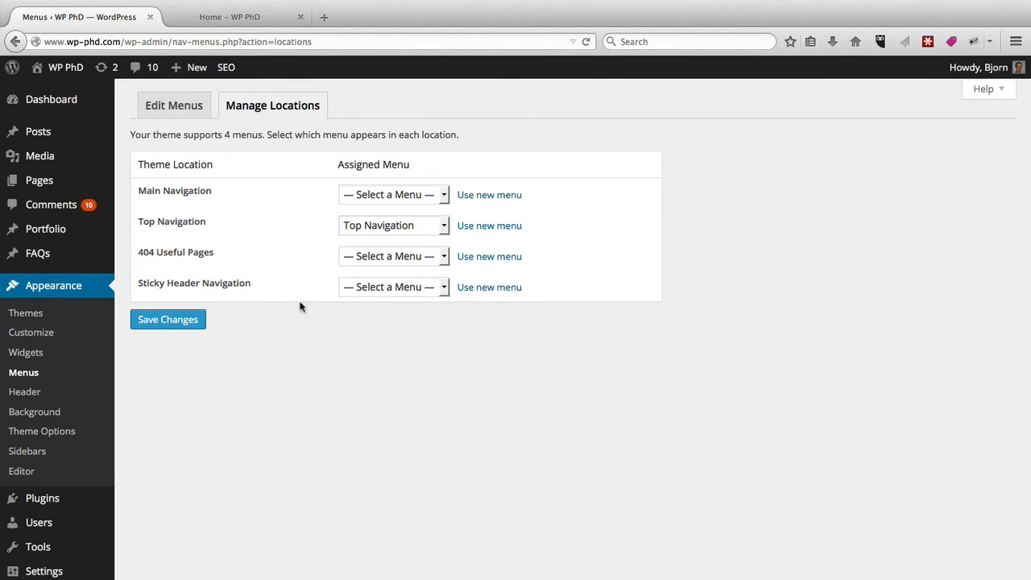
pyautogui.click(433, 234)
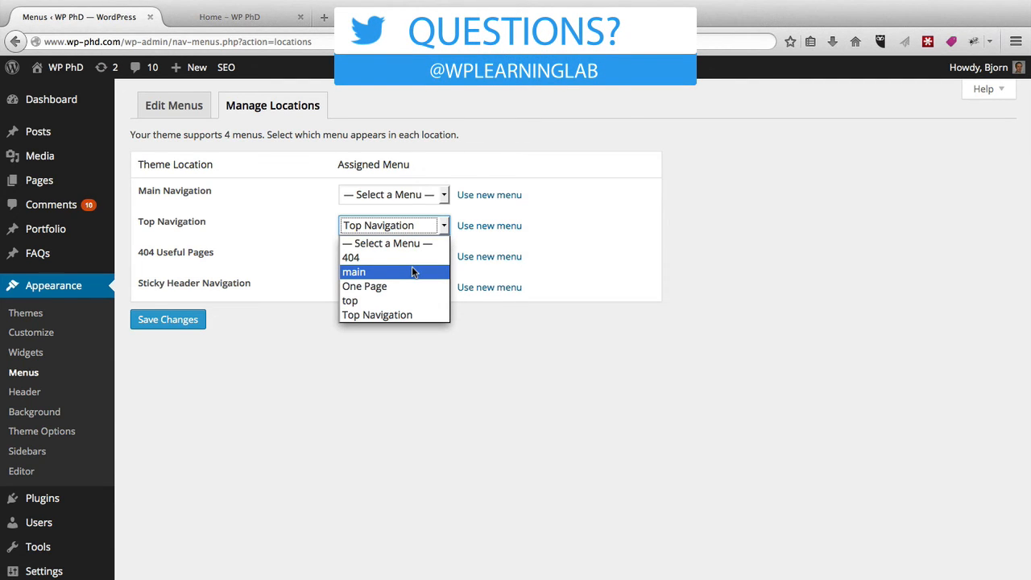
pyautogui.click(402, 314)
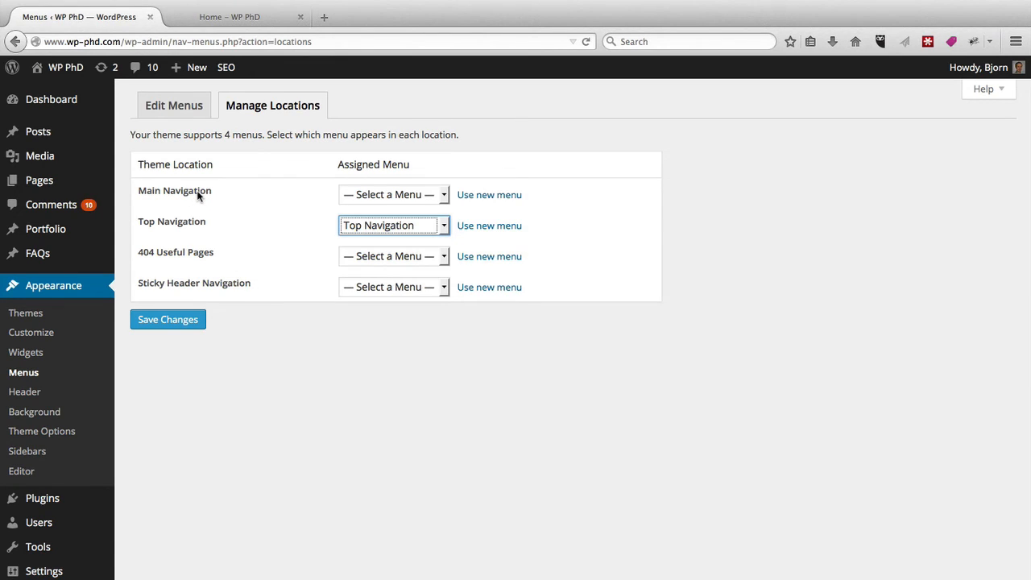
pyautogui.click(236, 214)
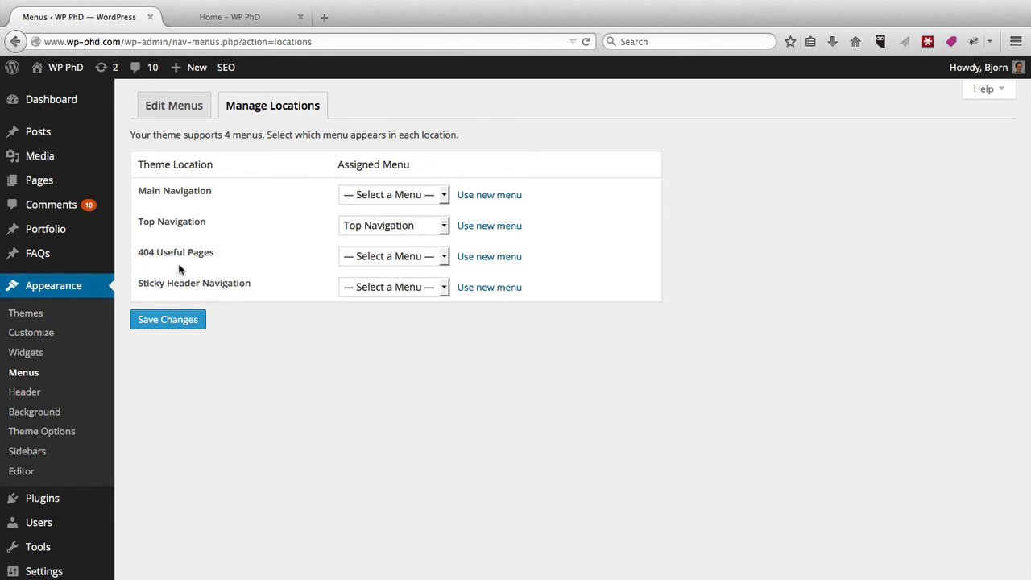
pyautogui.click(169, 323)
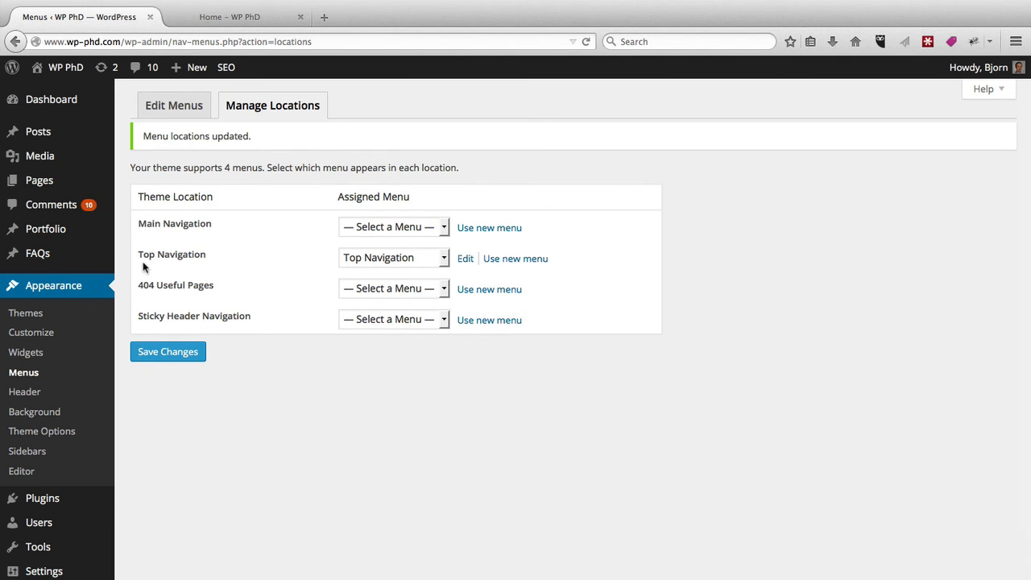
# Reload the site's home page to check for the menu in its header, and return to the menu locations
pyautogui.click(221, 17)
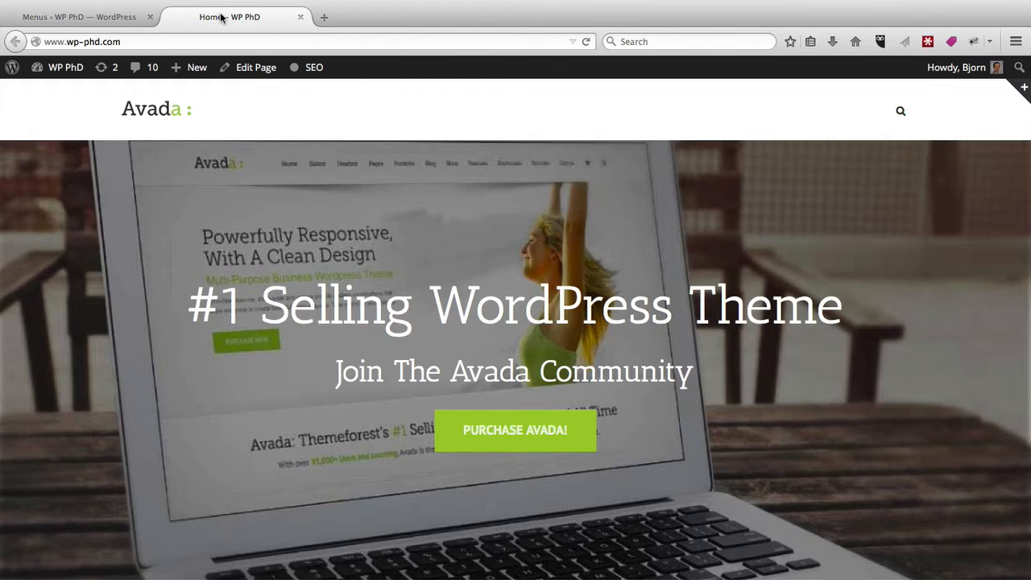
pyautogui.click(588, 42)
pyautogui.click(102, 16)
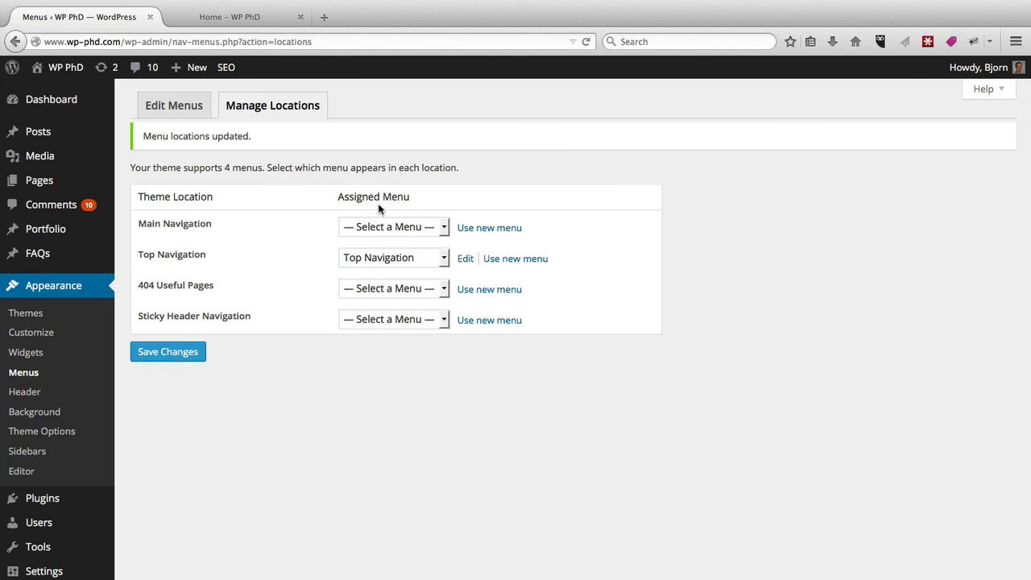
# Assign the Top Navigation menu to the Main Navigation location, clear the Top Navigation location's menu, and save the changes
pyautogui.click(391, 226)
pyautogui.click(373, 316)
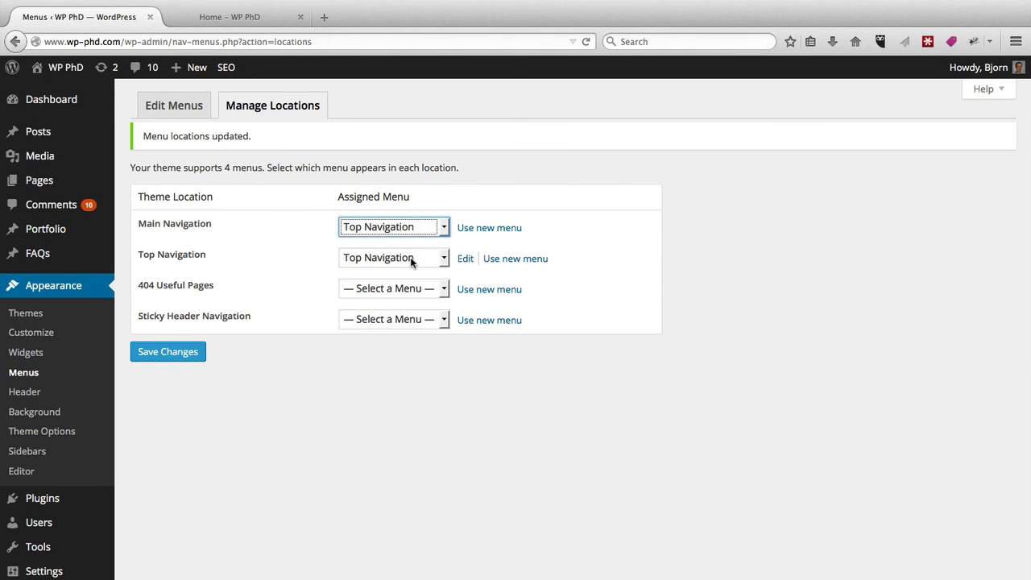
pyautogui.click(411, 258)
pyautogui.click(379, 274)
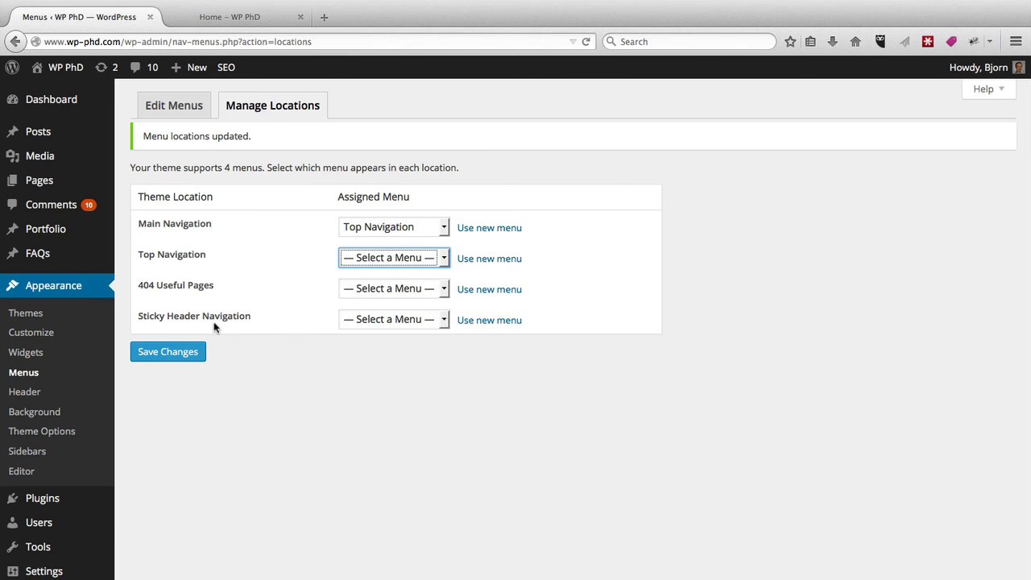
pyautogui.click(182, 354)
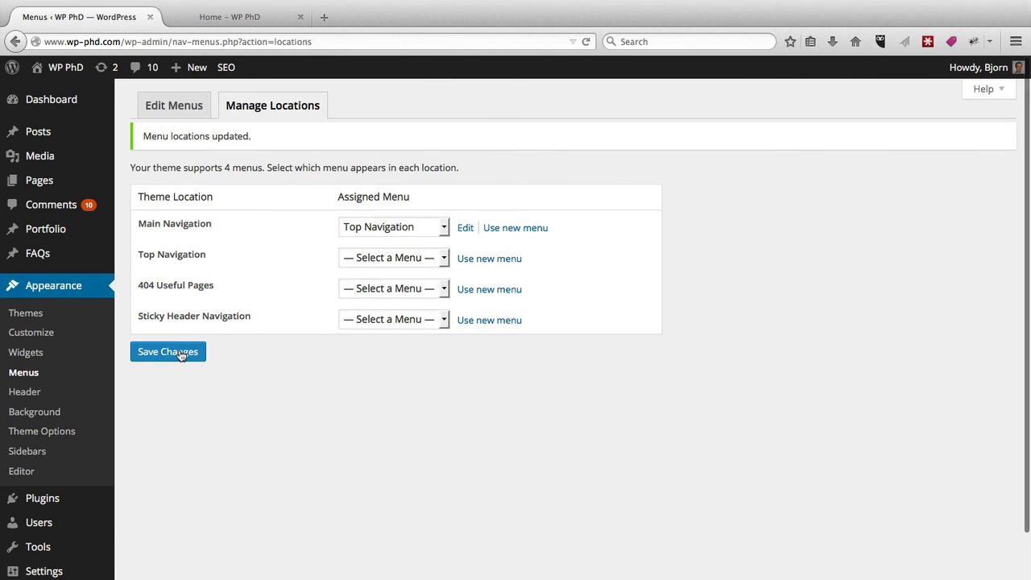
# Reload the site's home page and inspect the header menu, including the Categories submenu
pyautogui.click(239, 18)
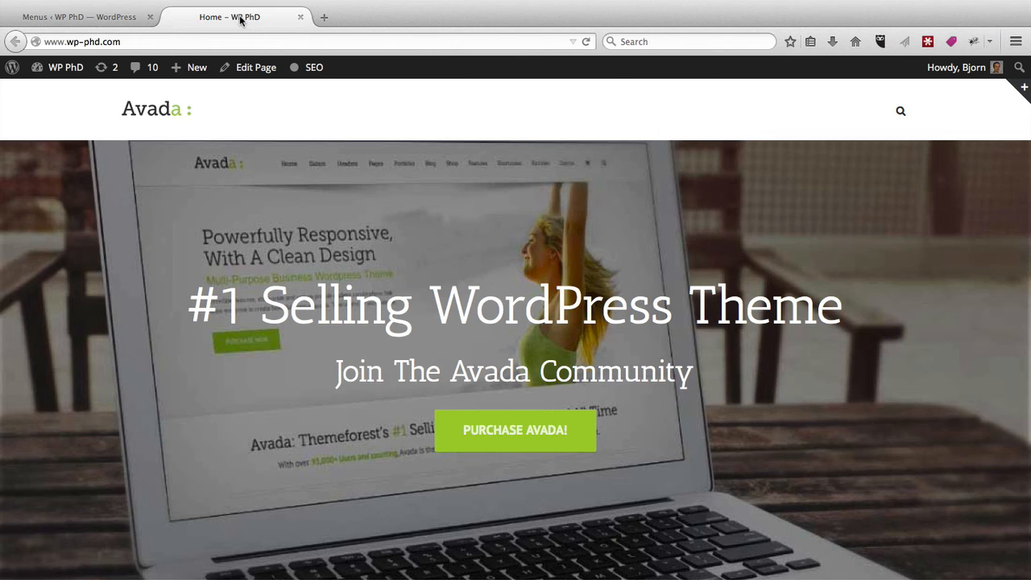
pyautogui.click(586, 41)
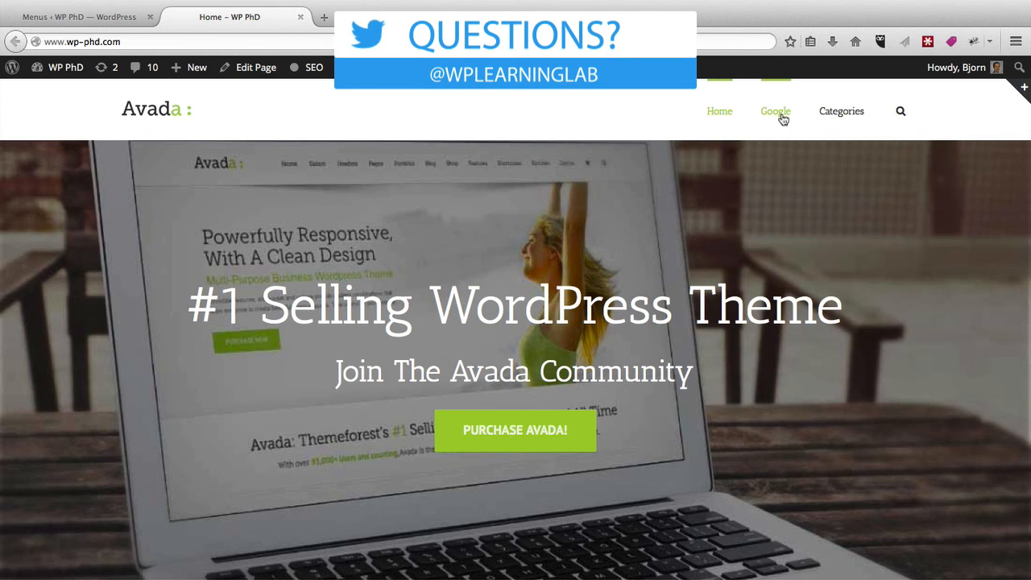
pyautogui.moveTo(840, 117)
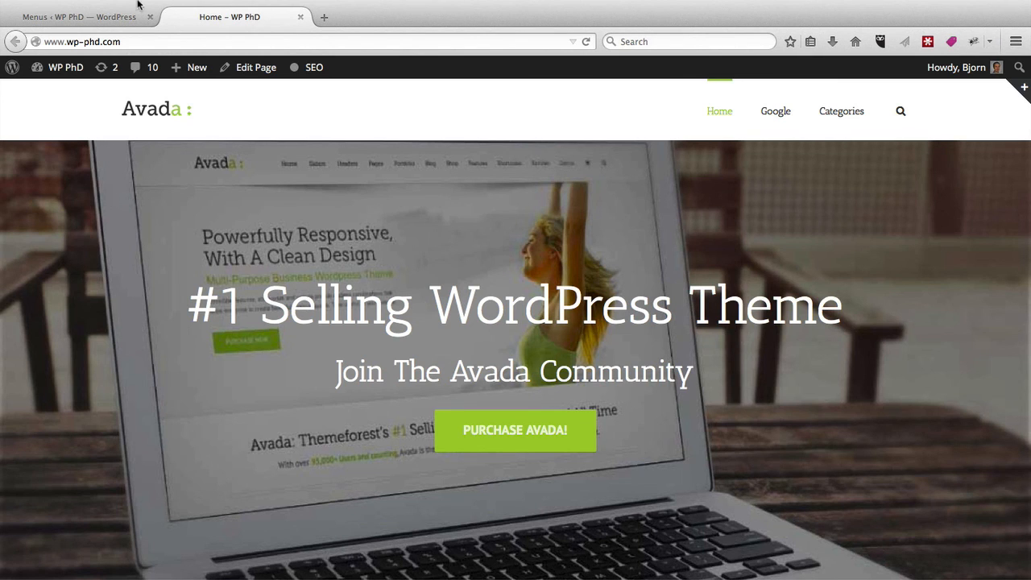
# Remove the Creative sub item from under Categories in the Top Navigation menu and save the menu
pyautogui.click(114, 17)
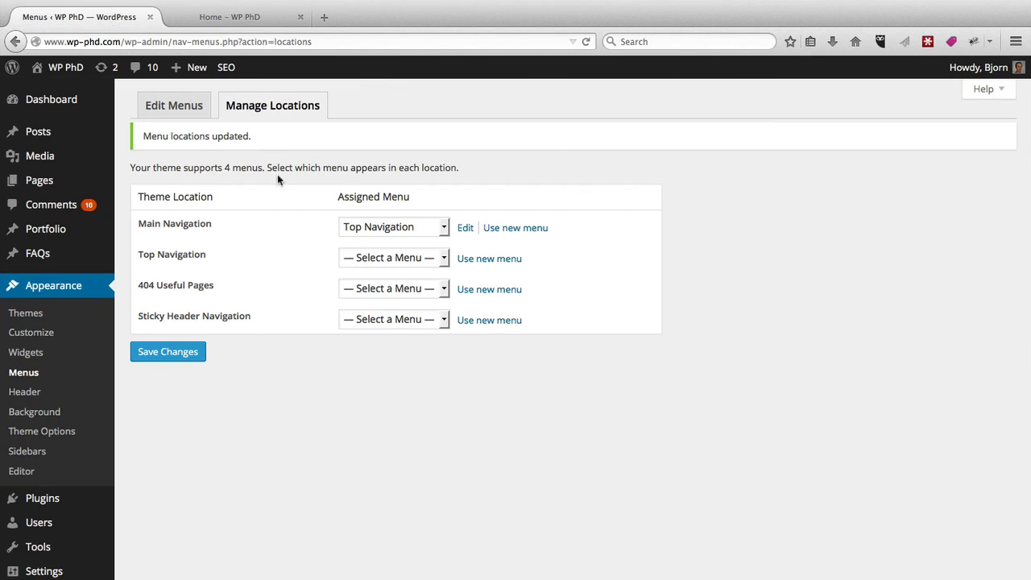
pyautogui.click(176, 114)
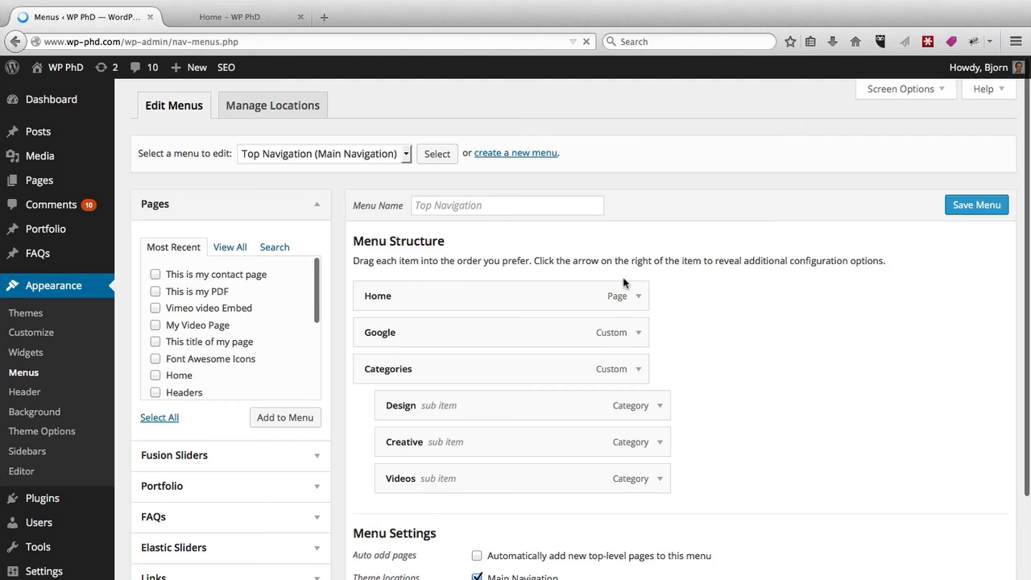
pyautogui.scroll(-3, 624, 282)
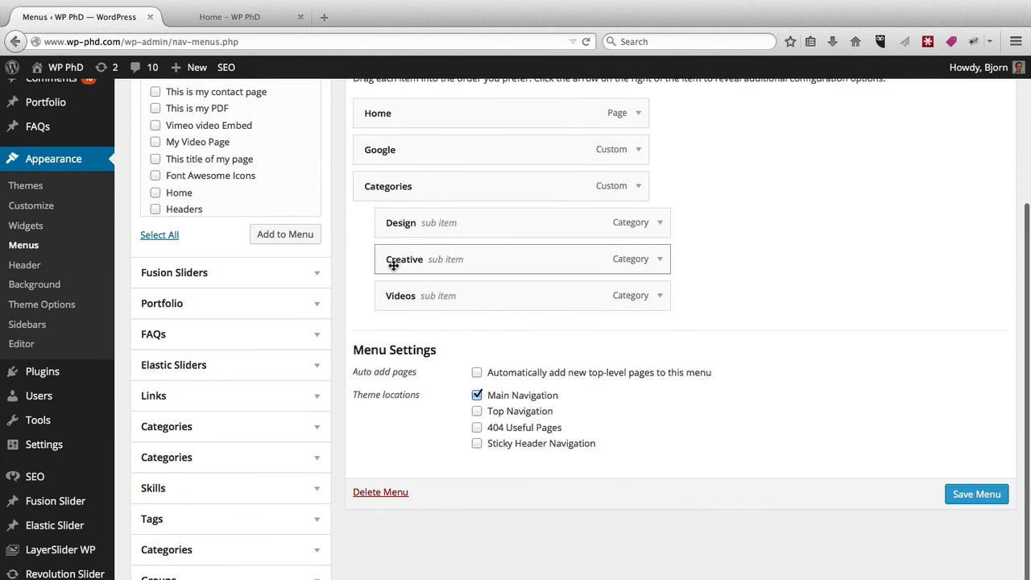
pyautogui.click(660, 260)
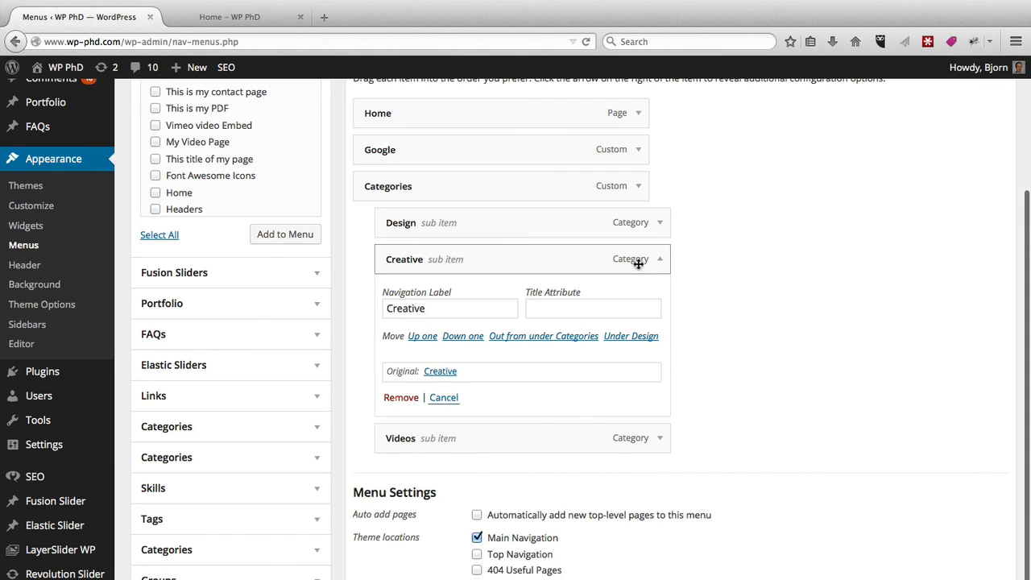
pyautogui.click(401, 398)
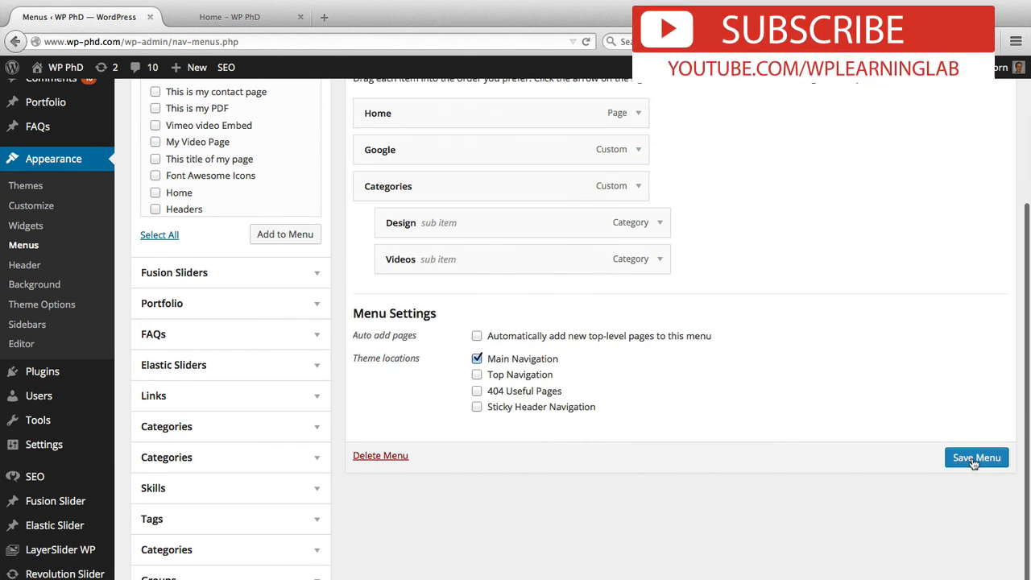
pyautogui.click(975, 458)
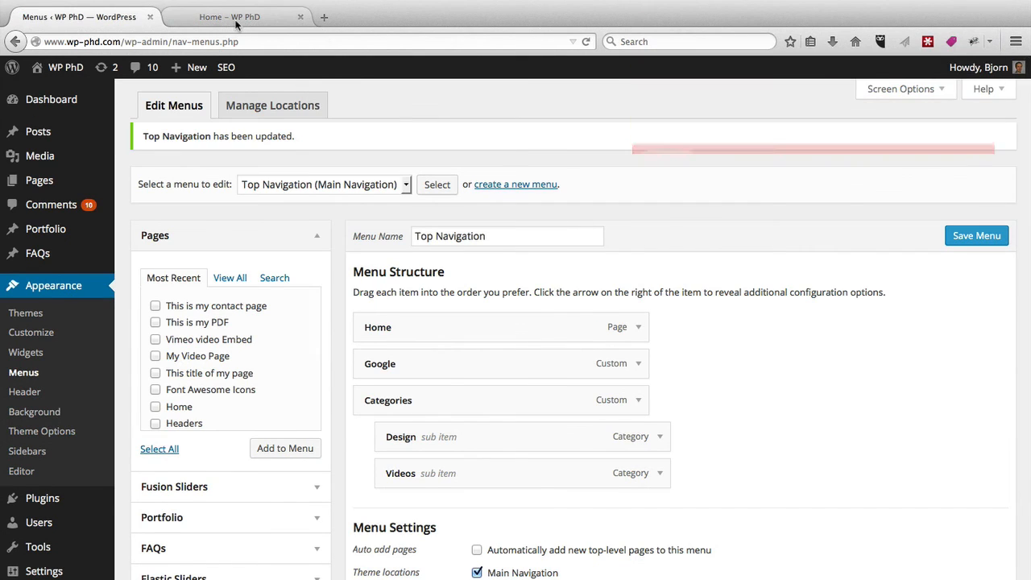
# Reload the site's home page to check the header menu without the Creative sub item
pyautogui.click(236, 19)
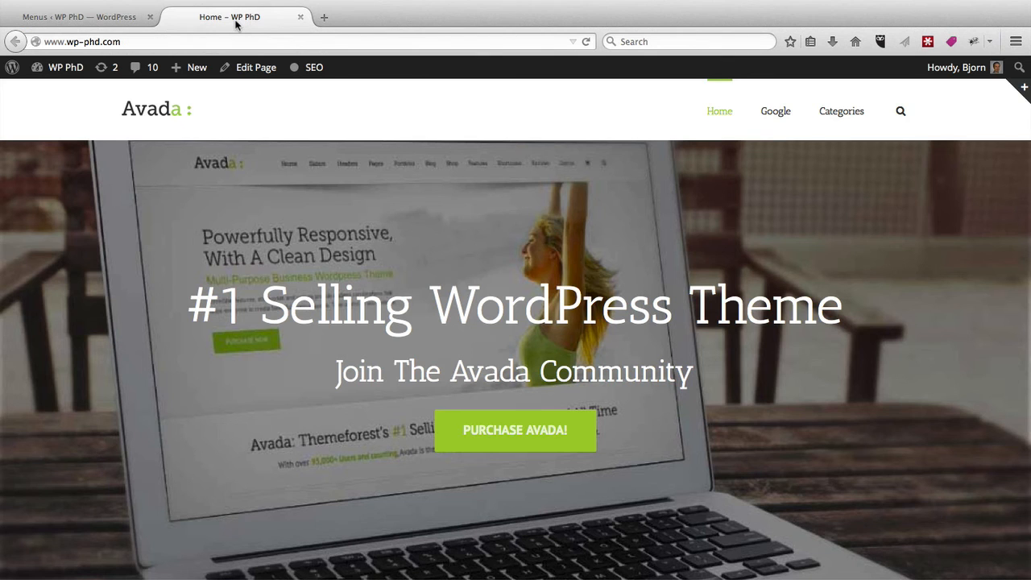
pyautogui.click(587, 42)
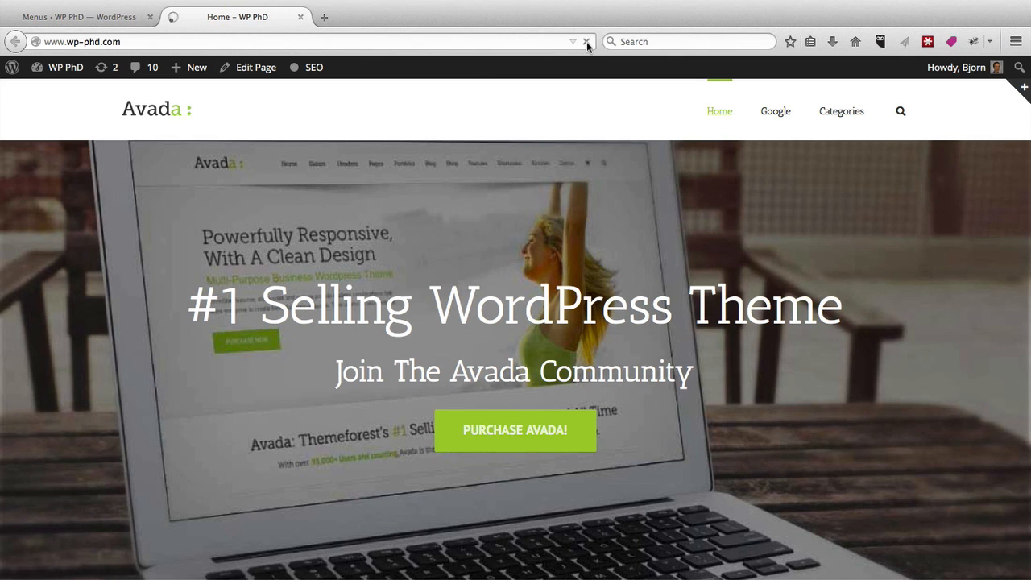